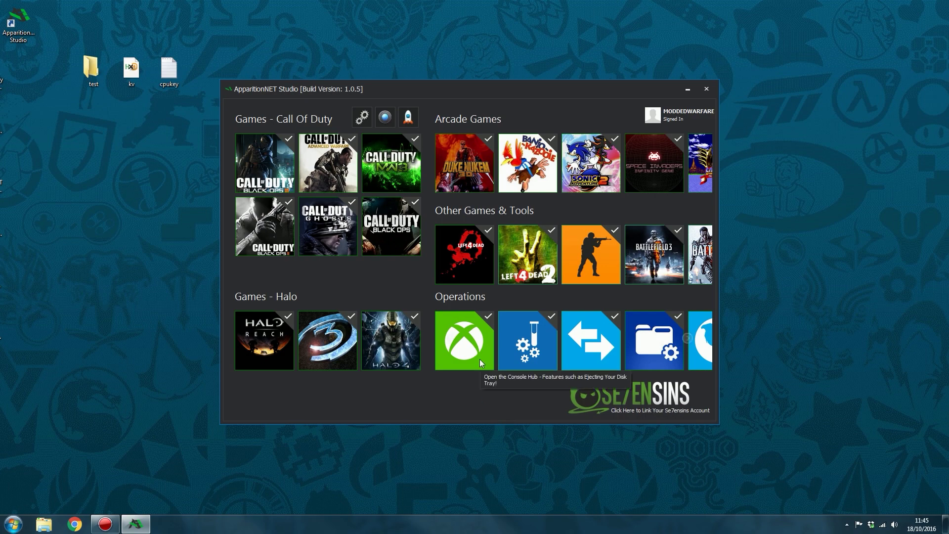
# Step: Add an Xbox 360 with IP address 192.168.137.91 in the Console Manager and set it as the default console
pyautogui.click(479, 331)
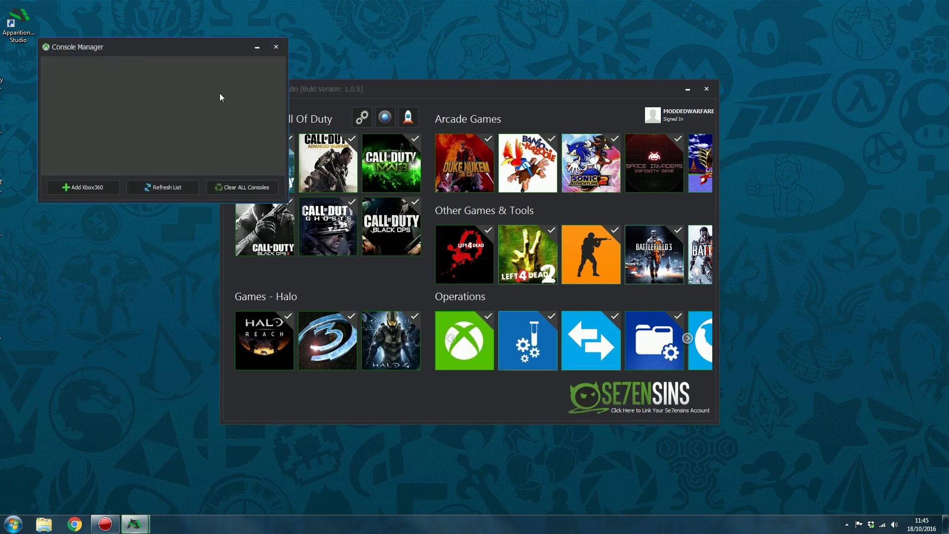
pyautogui.moveTo(169, 46); pyautogui.dragTo(444, 166)
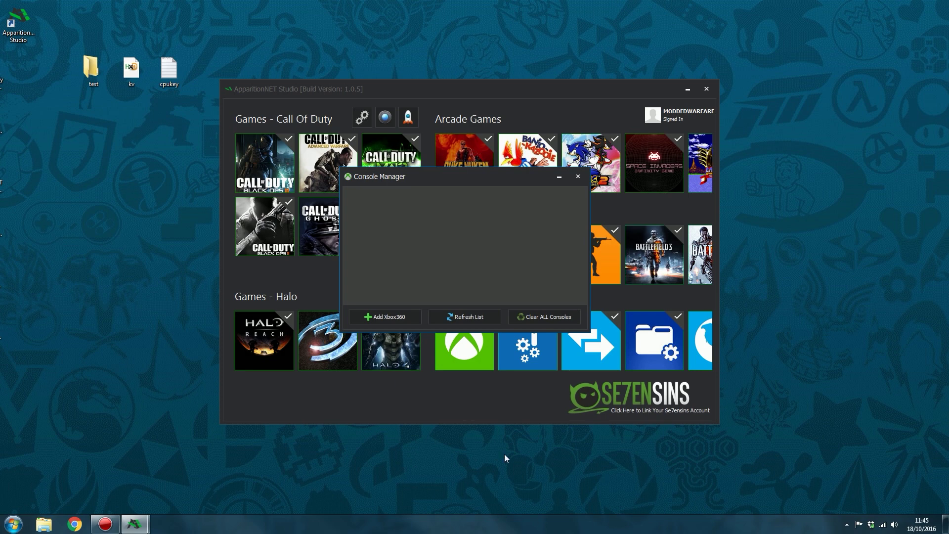
pyautogui.click(411, 316)
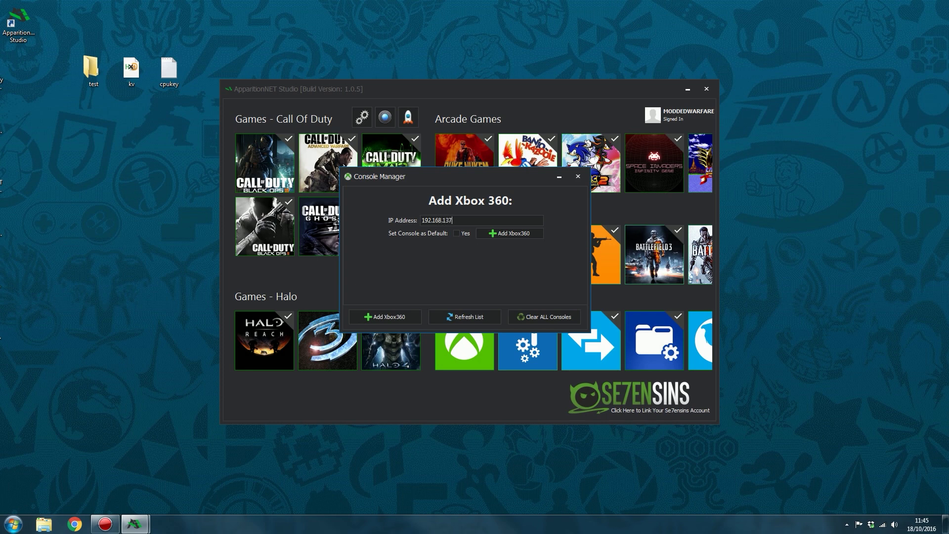
pyautogui.rightClick(448, 219)
pyautogui.click(464, 234)
pyautogui.click(504, 232)
pyautogui.moveTo(446, 178); pyautogui.dragTo(455, 183)
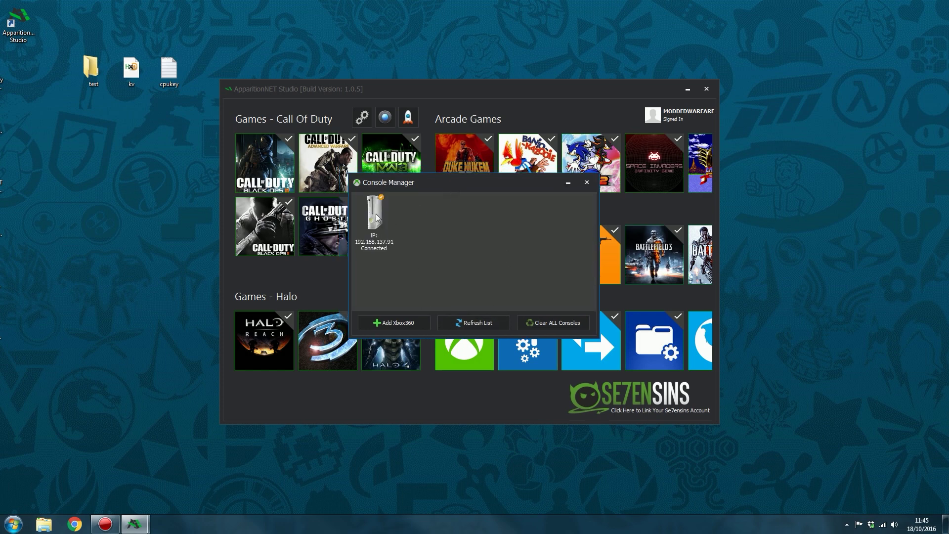
# Step: Take a screenshot of the connected console named "test" and close the resulting image
pyautogui.click(375, 213)
pyautogui.rightClick(377, 214)
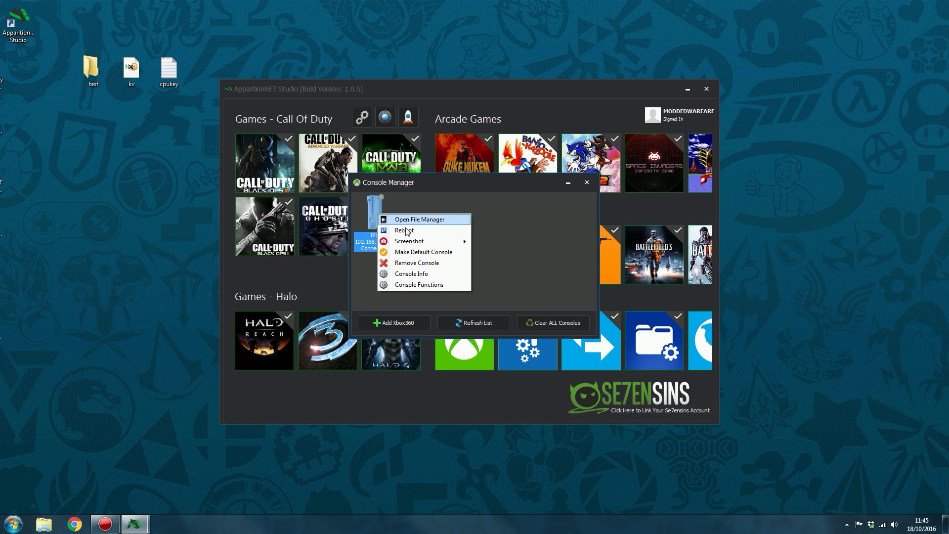
pyautogui.moveTo(444, 241)
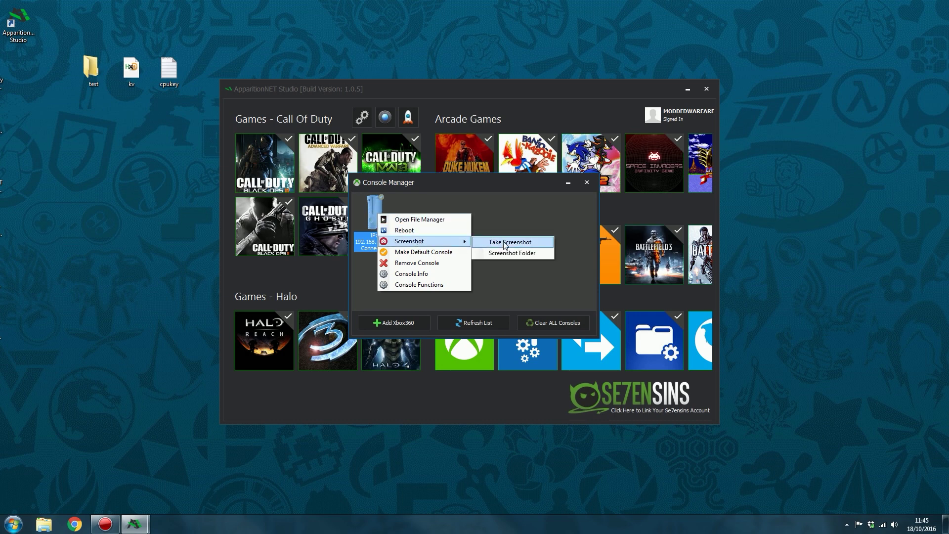
pyautogui.click(492, 245)
pyautogui.write('test')
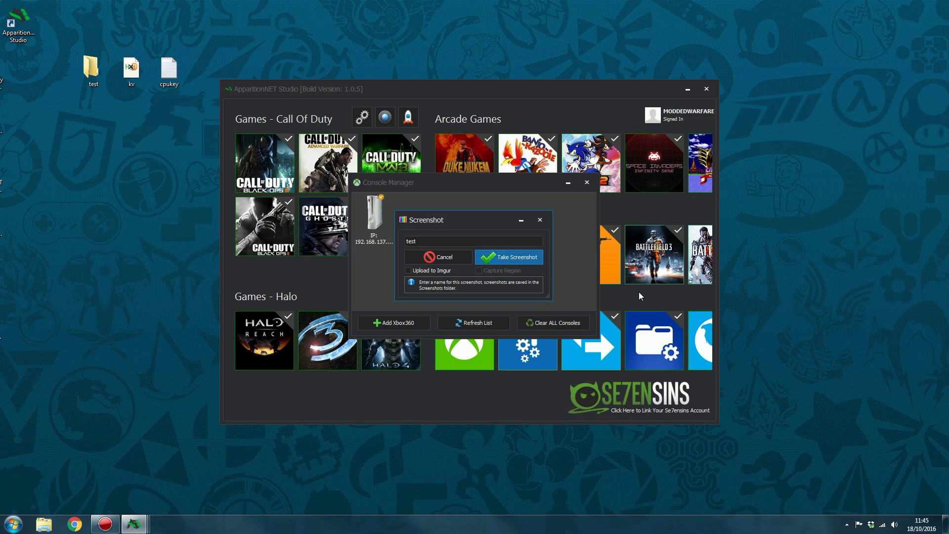
pyautogui.press('Return')
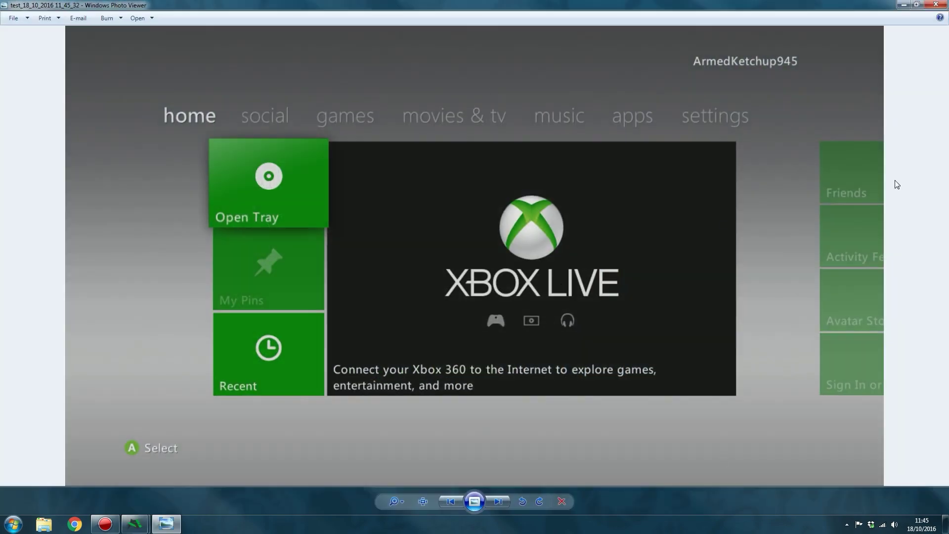
pyautogui.click(935, 5)
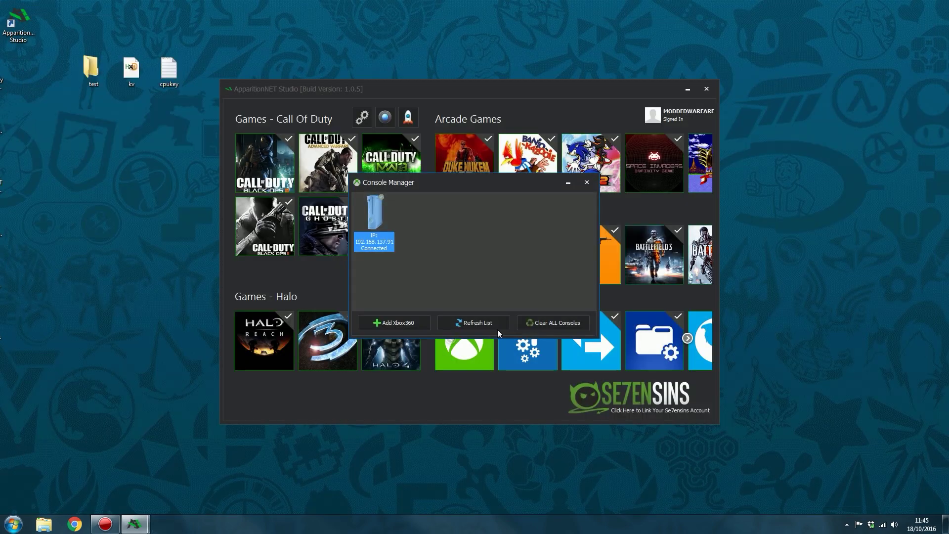
# Step: Take another console screenshot with Upload to Imgur enabled, and view the uploaded image in the web browser
pyautogui.rightClick(386, 229)
pyautogui.moveTo(438, 255)
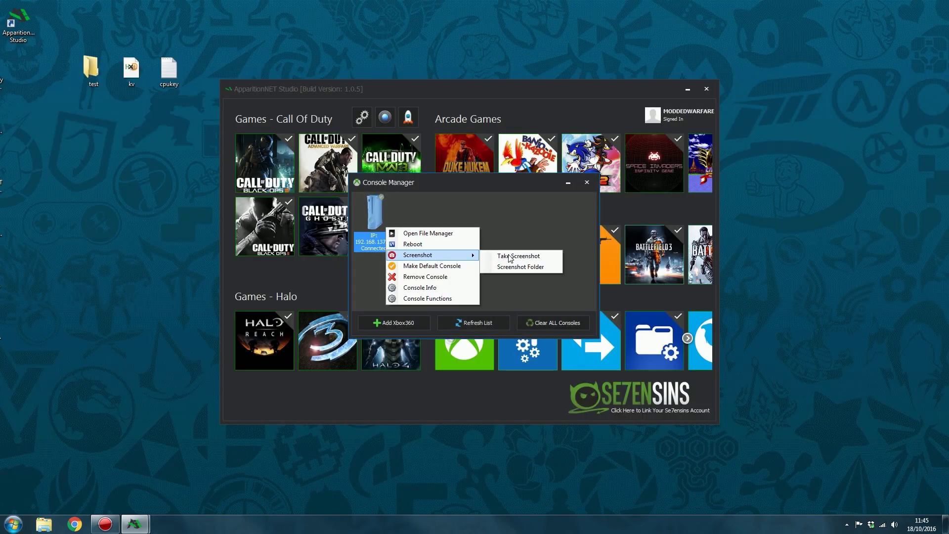
pyautogui.click(511, 254)
pyautogui.click(420, 271)
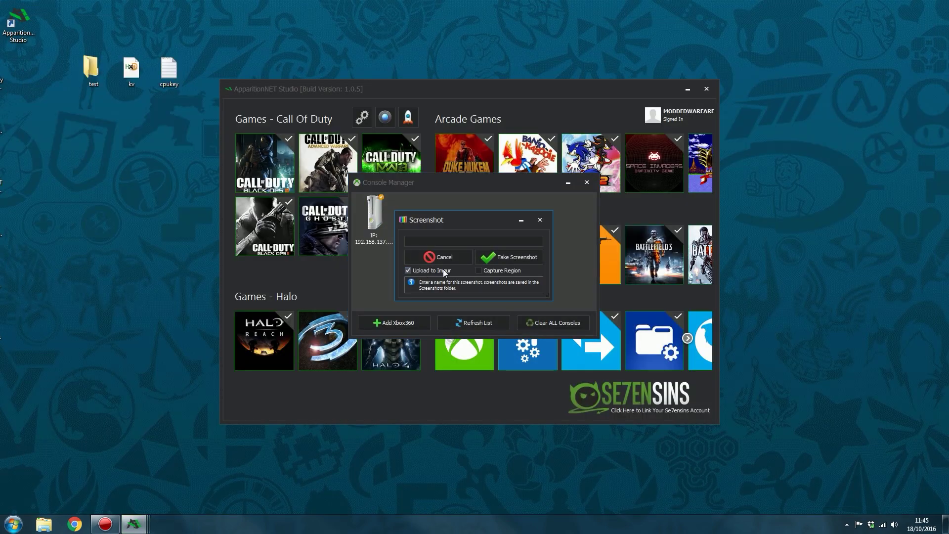
pyautogui.click(509, 256)
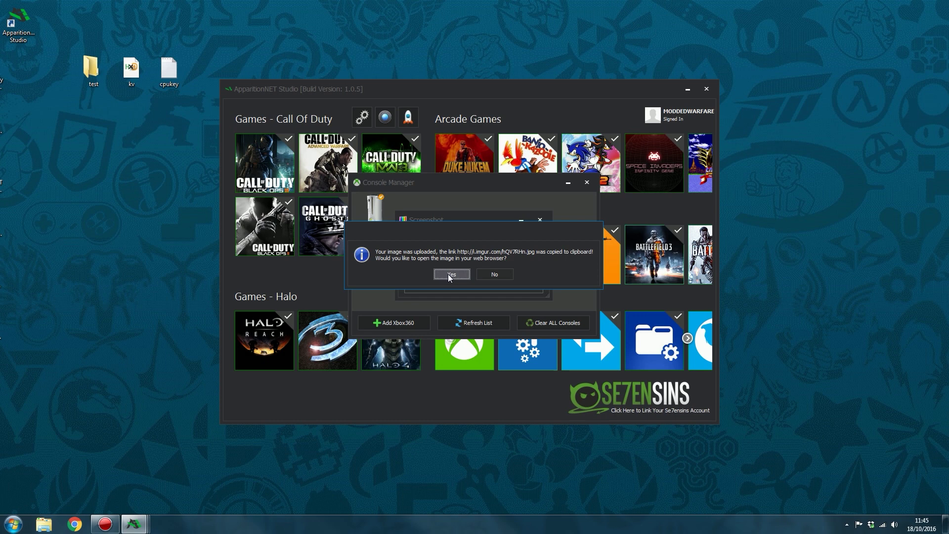
pyautogui.click(450, 273)
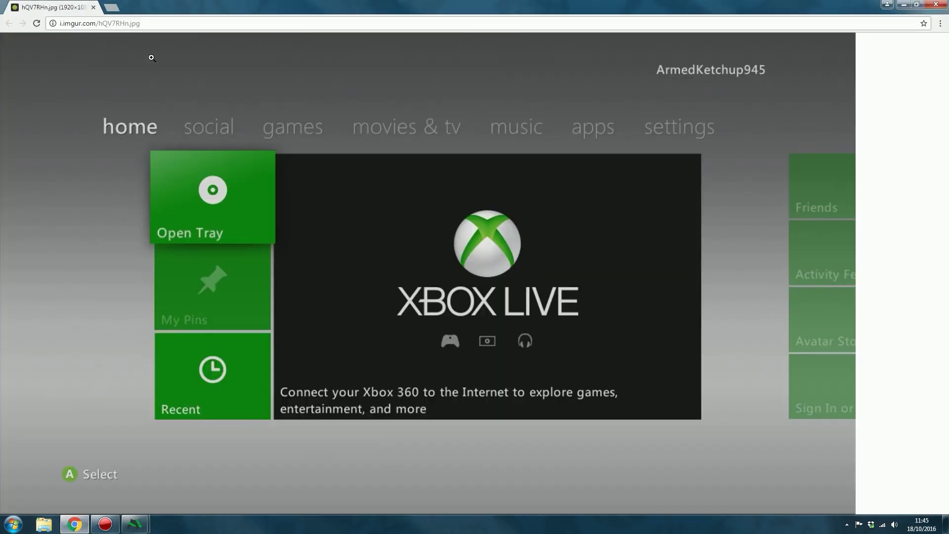
pyautogui.click(904, 4)
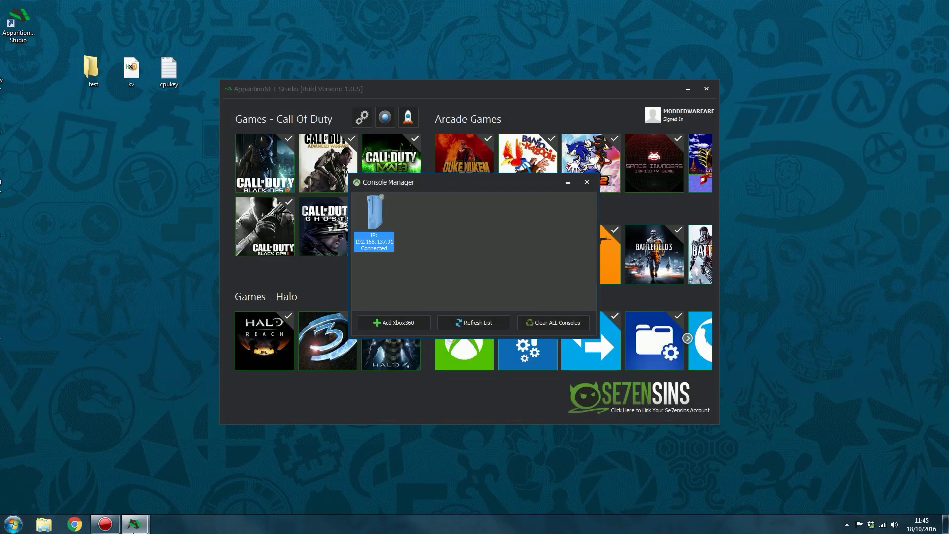
# Step: Paste the copied Imgur link into a new Notepad document, and close it without saving
pyautogui.click(9, 528)
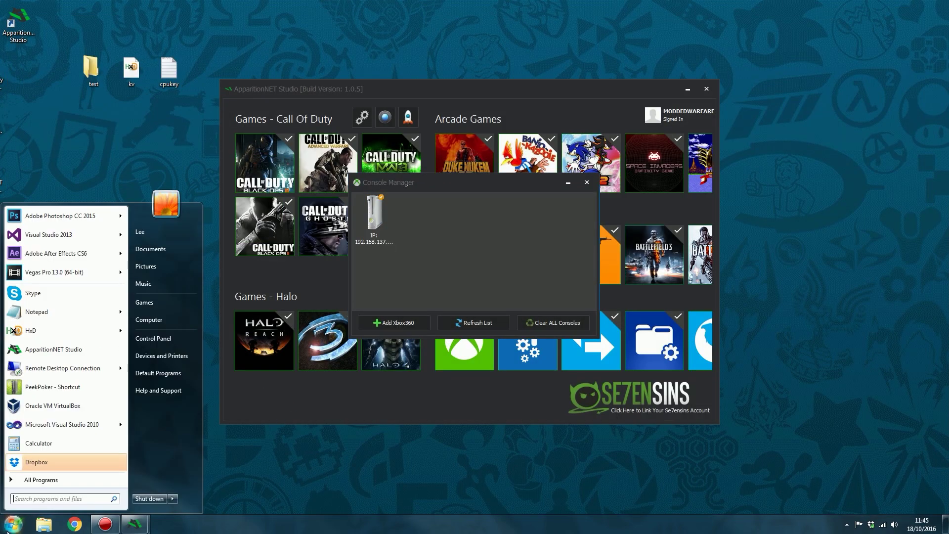
pyautogui.write('note')
pyautogui.press('Return')
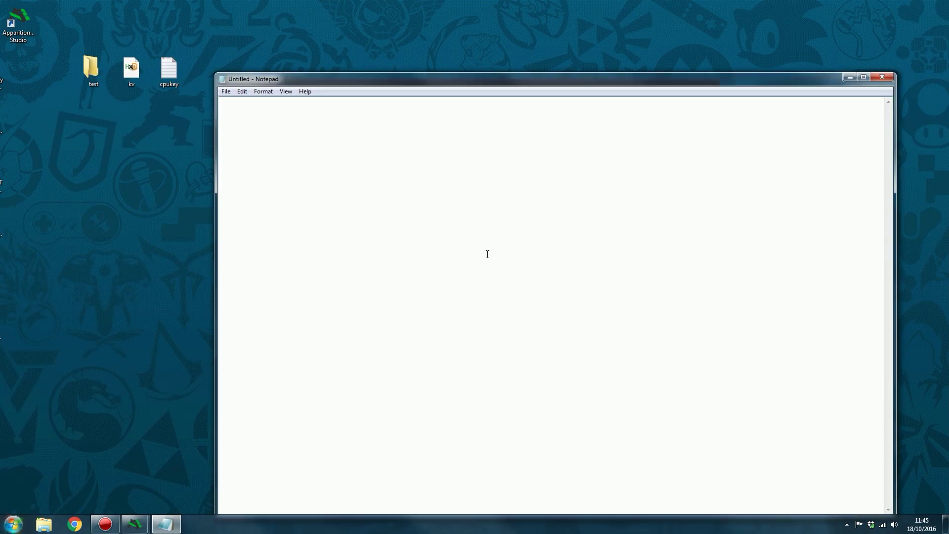
pyautogui.write('http://i.imgur.com/hQV7RHn.jpg')
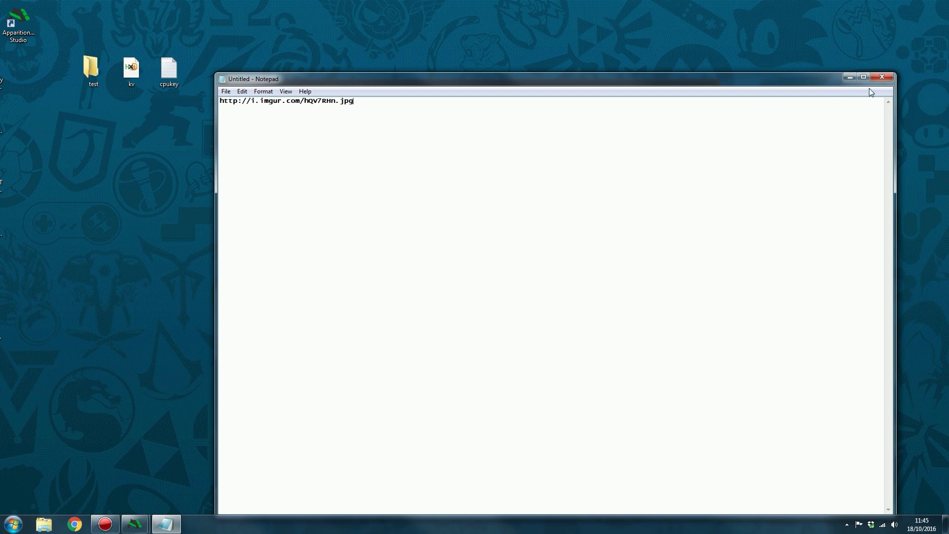
pyautogui.click(881, 77)
pyautogui.click(494, 263)
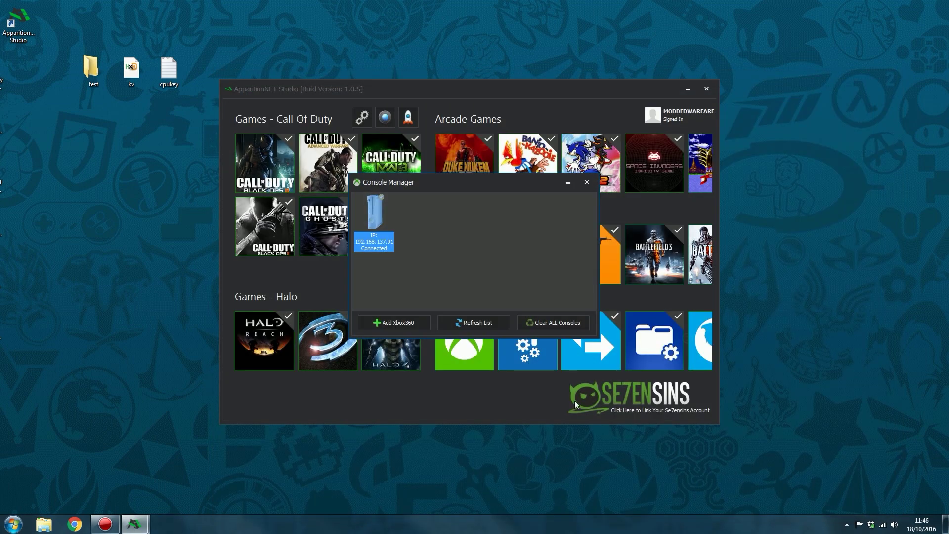
# Step: Upload to Imgur a captured region of the console screen around the "home" and "social" headings, and view it in the browser
pyautogui.rightClick(374, 219)
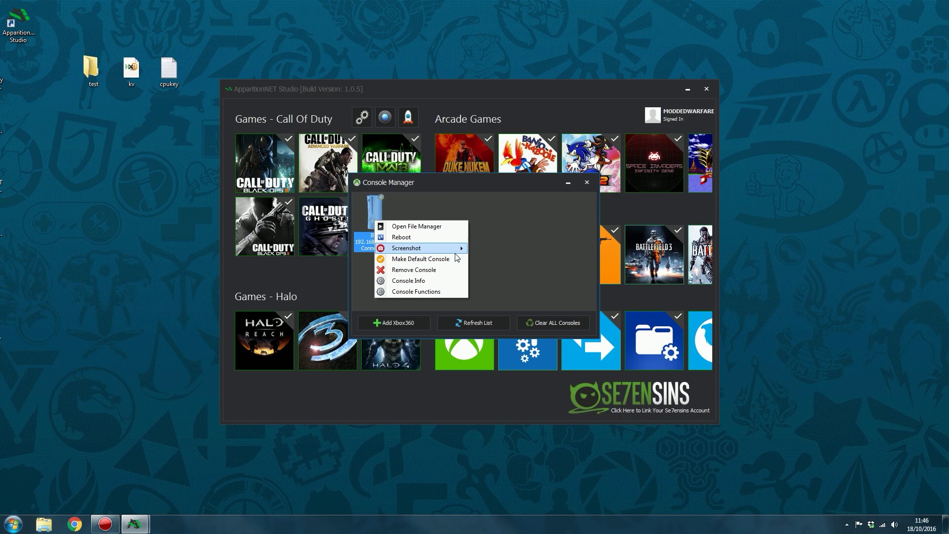
pyautogui.moveTo(455, 249)
pyautogui.click(489, 250)
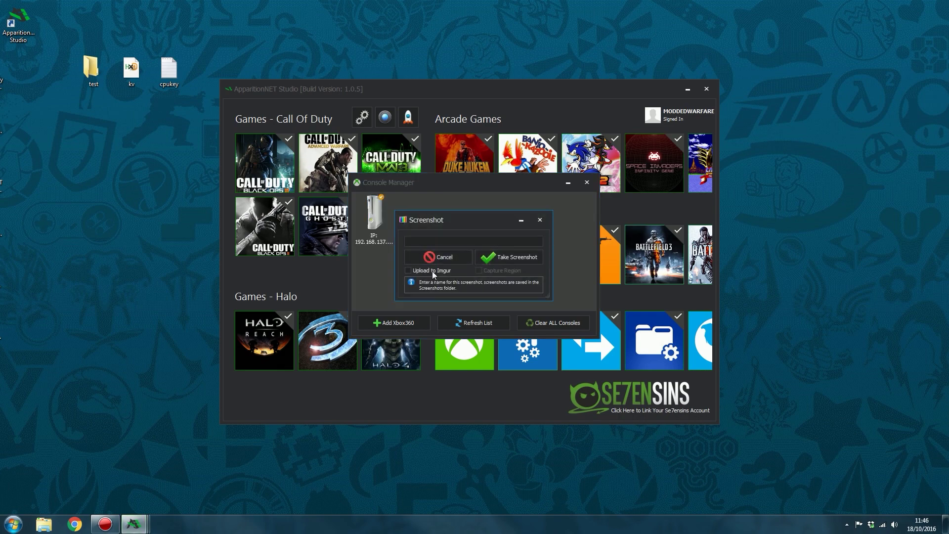
pyautogui.click(498, 257)
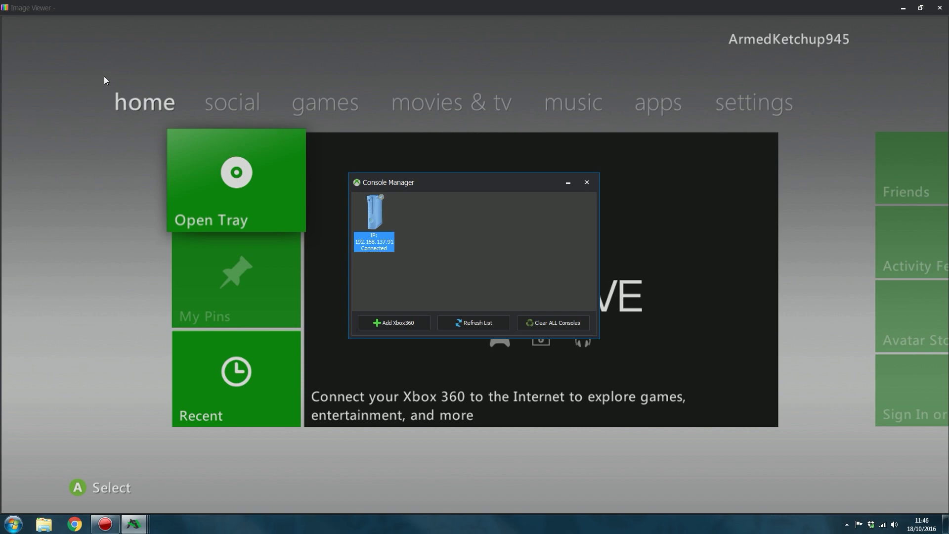
pyautogui.moveTo(104, 76); pyautogui.dragTo(133, 110)
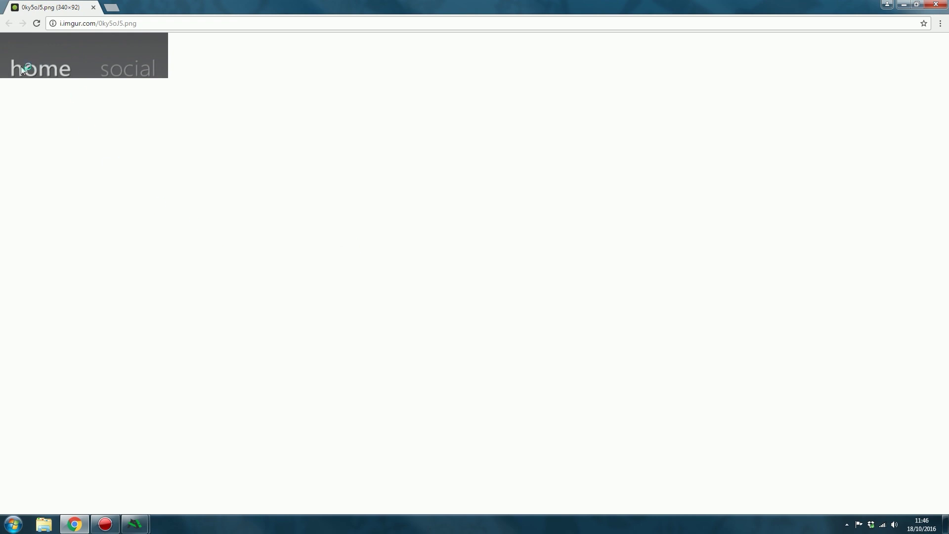
pyautogui.hotkey('alt', 'F4')
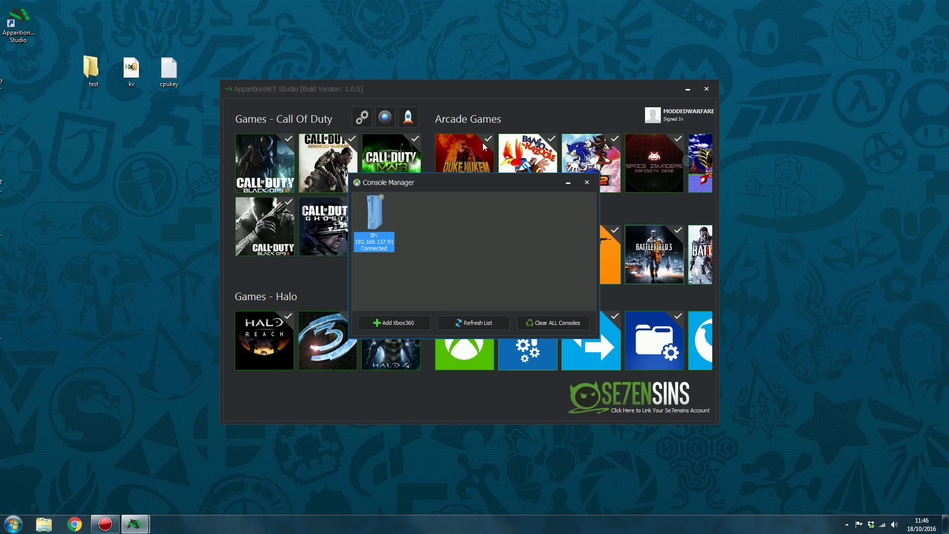
# Step: Examine the console's info, including its IP, CPU key, kernel, title ID and CPU temperature, and close it
pyautogui.moveTo(467, 181); pyautogui.dragTo(465, 188)
pyautogui.rightClick(377, 232)
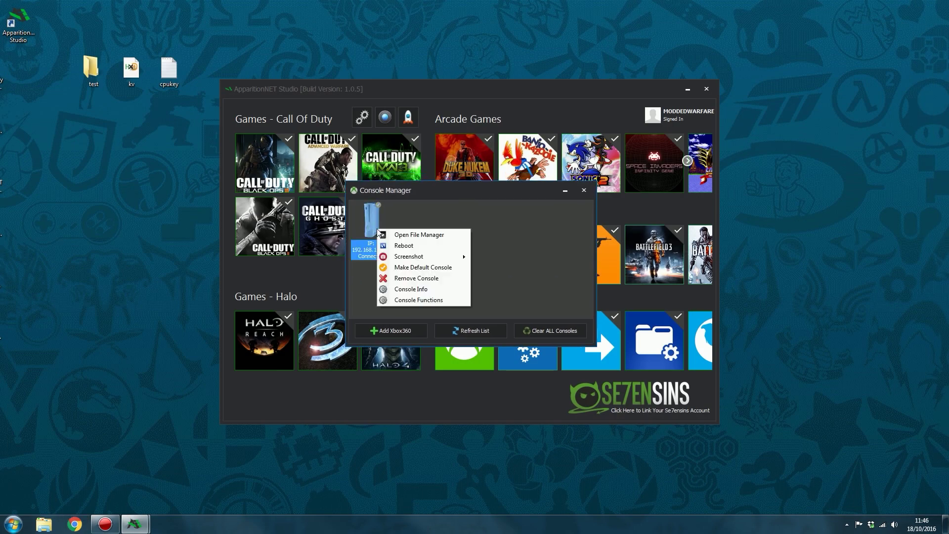
pyautogui.click(416, 289)
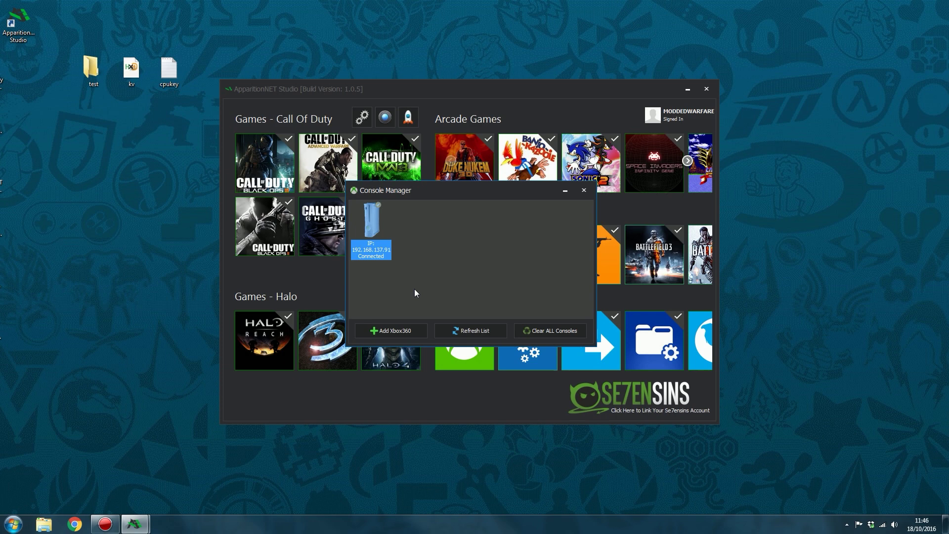
pyautogui.click(485, 234)
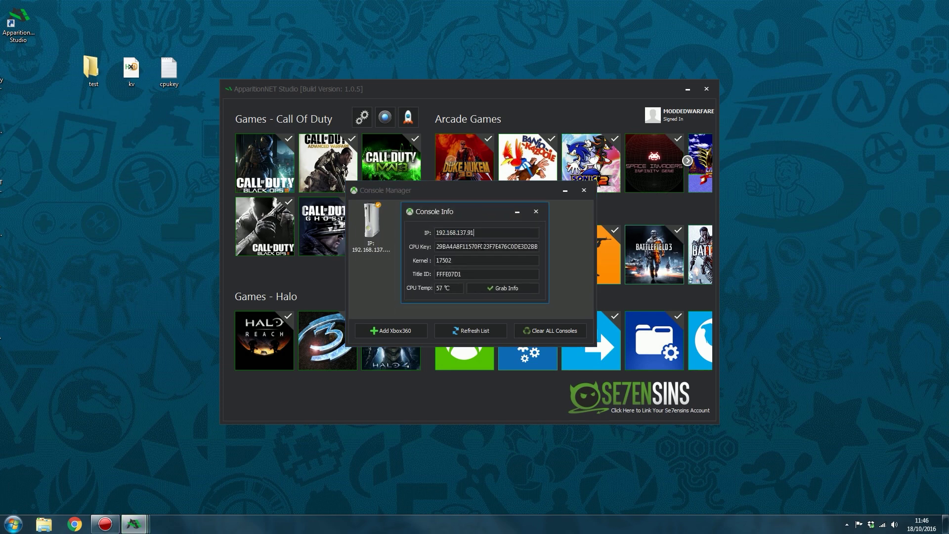
pyautogui.press('Tab')
pyautogui.press('Tab')
pyautogui.press('Tab')
pyautogui.press('Tab')
pyautogui.moveTo(451, 213); pyautogui.dragTo(445, 227)
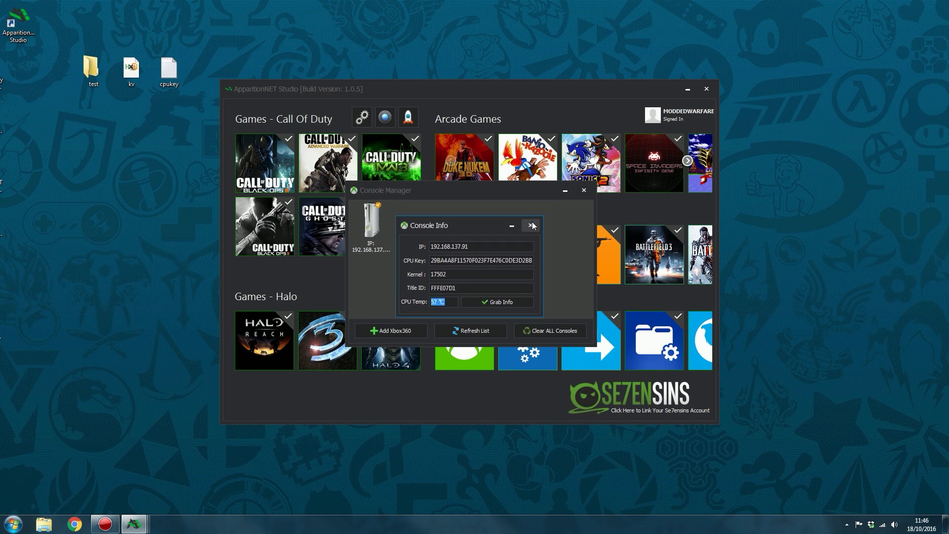
pyautogui.click(530, 225)
# Step: Open and close the console's disc tray using the Console Functions, and dismiss the functions window
pyautogui.click(374, 239)
pyautogui.rightClick(371, 226)
pyautogui.click(415, 300)
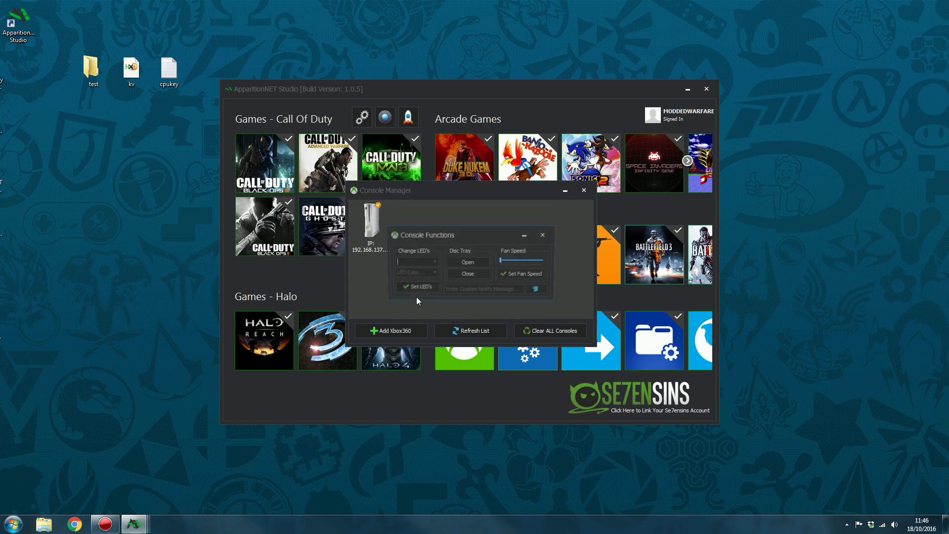
pyautogui.moveTo(438, 234); pyautogui.dragTo(446, 211)
pyautogui.click(471, 239)
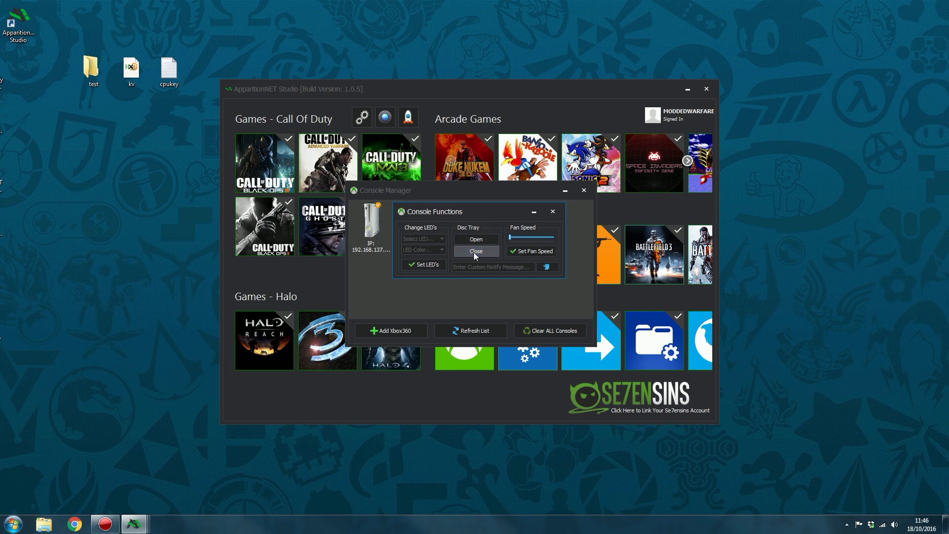
pyautogui.click(474, 251)
pyautogui.click(499, 267)
pyautogui.moveTo(487, 213); pyautogui.dragTo(472, 234)
pyautogui.click(534, 233)
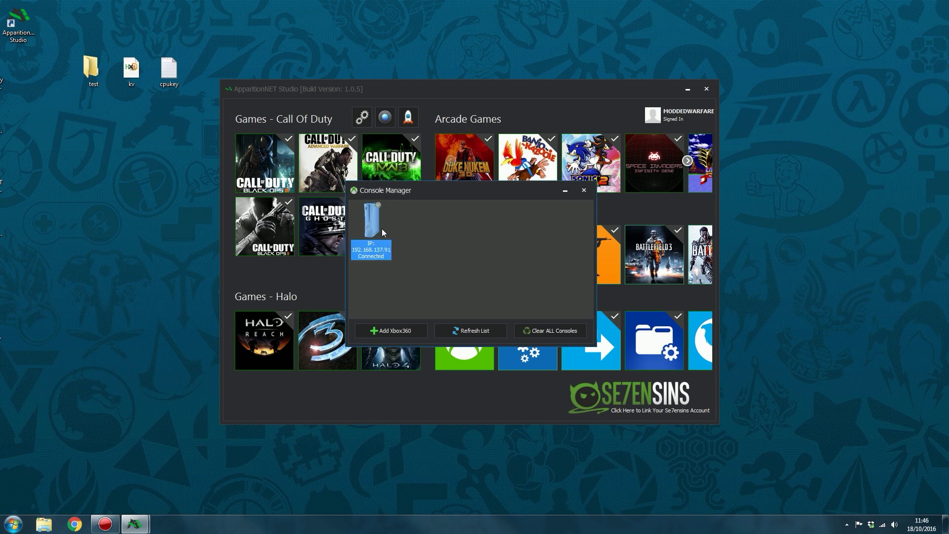
# Step: Open the file manager for the connected console to show its drives
pyautogui.rightClick(377, 225)
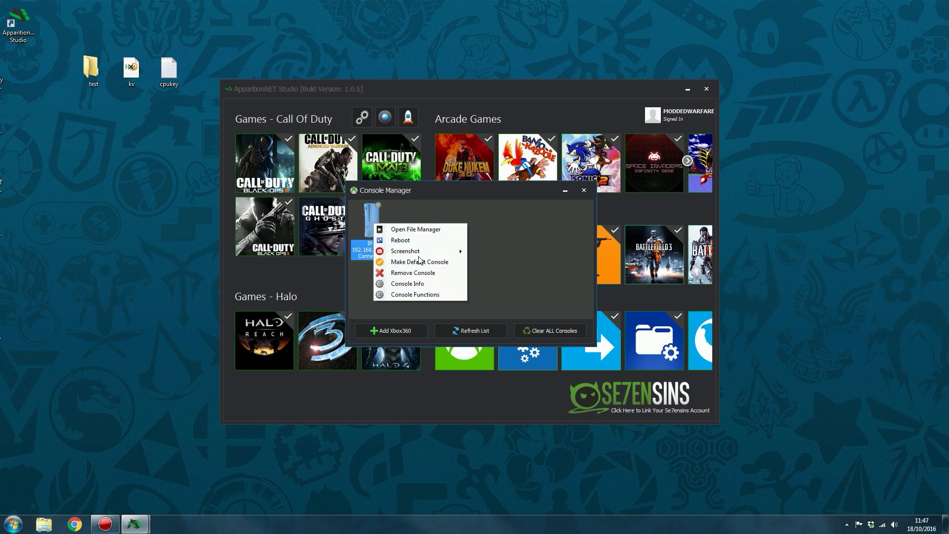
pyautogui.click(511, 230)
pyautogui.click(377, 230)
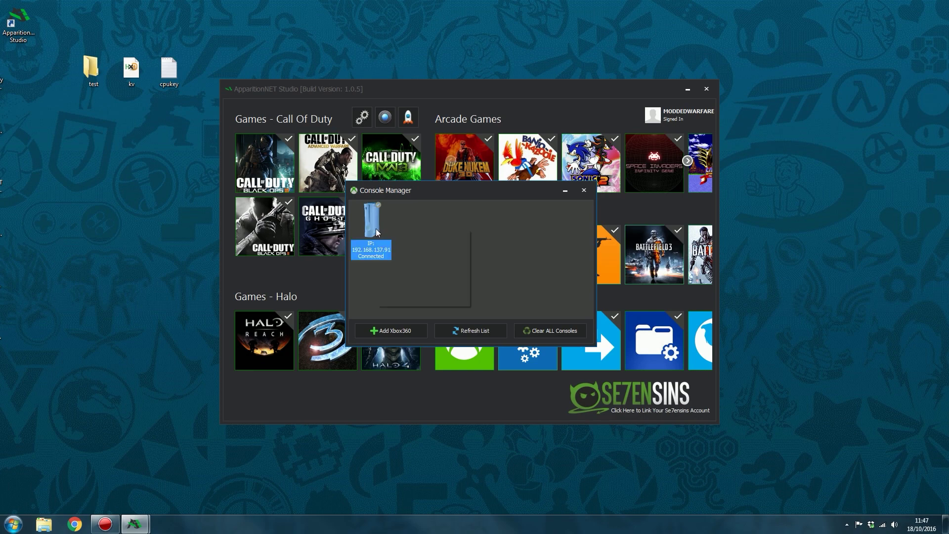
pyautogui.rightClick(377, 231)
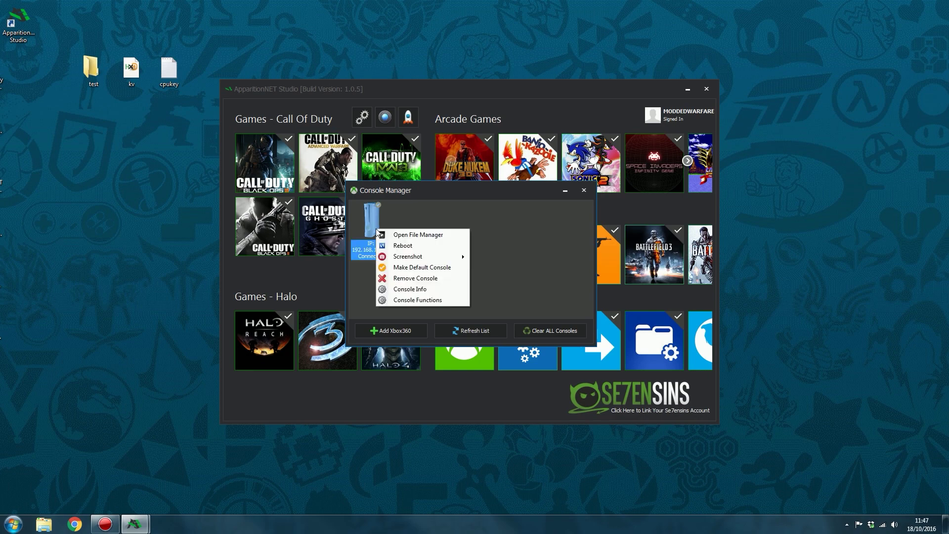
pyautogui.click(408, 236)
pyautogui.click(331, 204)
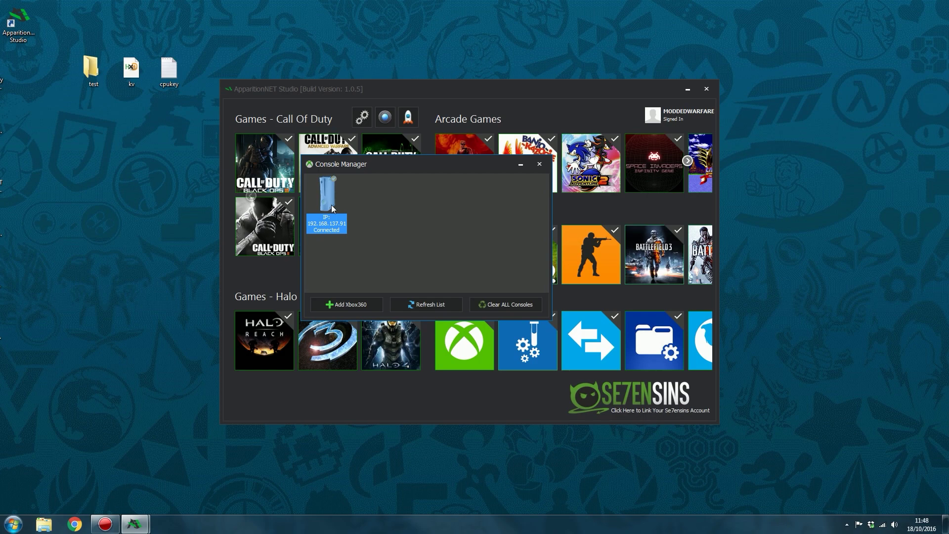
pyautogui.moveTo(484, 145); pyautogui.dragTo(371, 78)
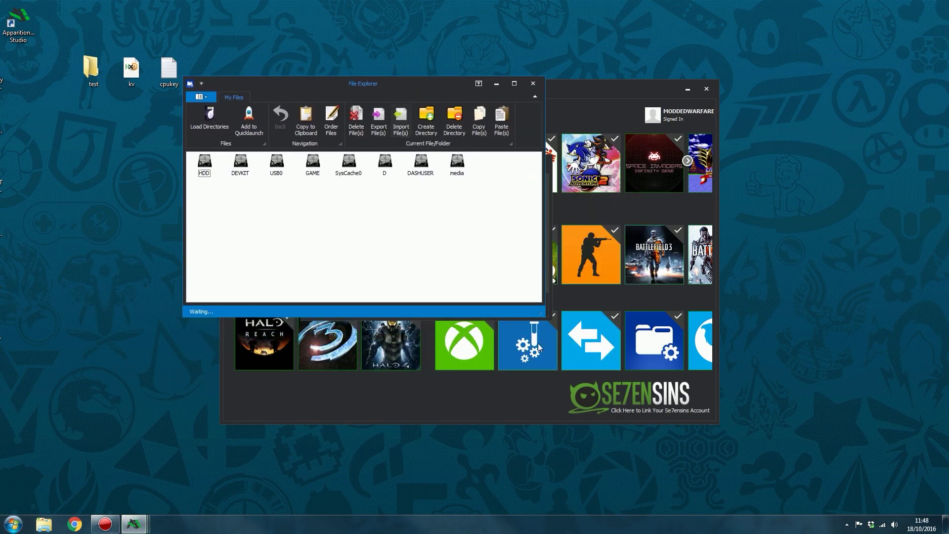
# Step: Enlarge the file explorer window and open the Modern Warfare 3 folder inside MW3 on the HDD drive
pyautogui.moveTo(537, 313); pyautogui.dragTo(691, 378)
pyautogui.moveTo(388, 85); pyautogui.dragTo(426, 98)
pyautogui.doubleClick(297, 212)
pyautogui.doubleClick(668, 221)
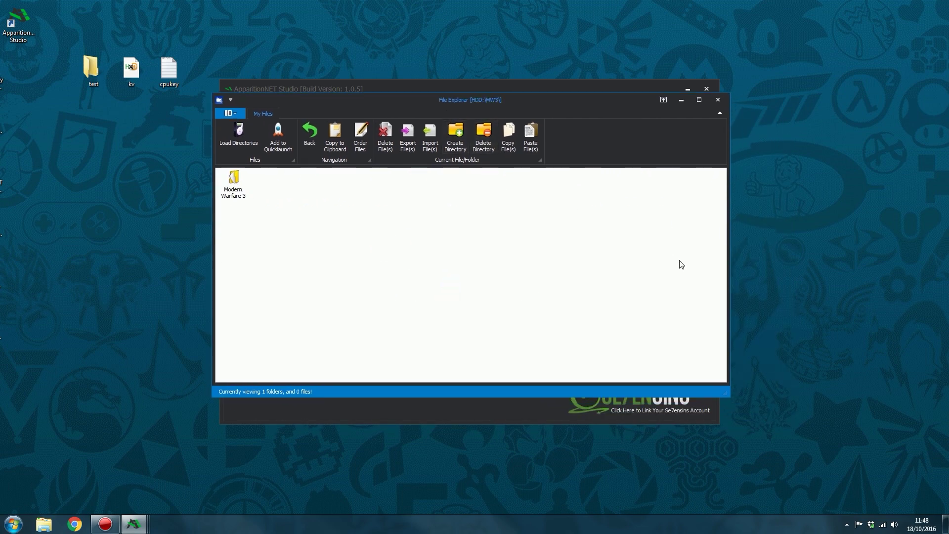
pyautogui.doubleClick(235, 183)
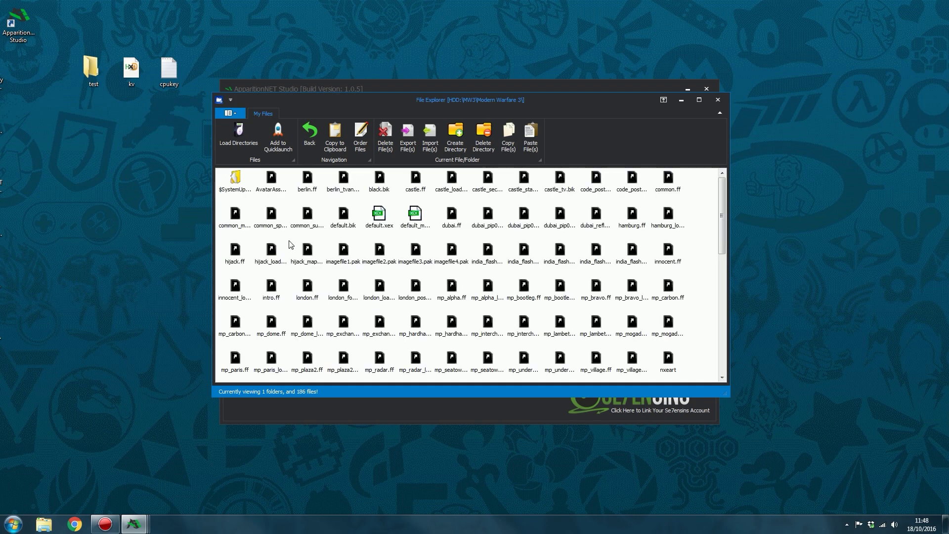
# Step: Select default_mp.xex in the Modern Warfare 3 folder, opening it once and dismissing its prompt
pyautogui.click(387, 213)
pyautogui.click(414, 215)
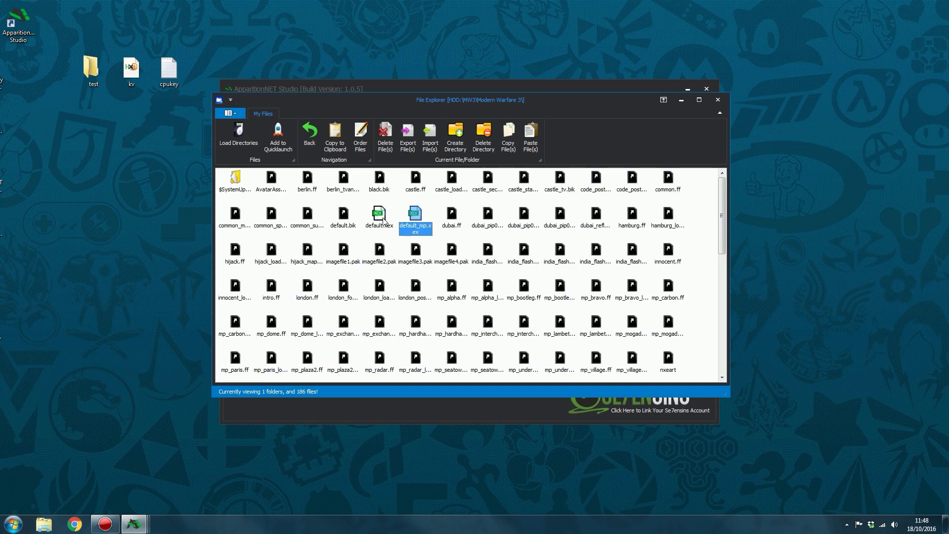
pyautogui.click(385, 218)
pyautogui.click(416, 214)
pyautogui.doubleClick(415, 226)
pyautogui.click(491, 264)
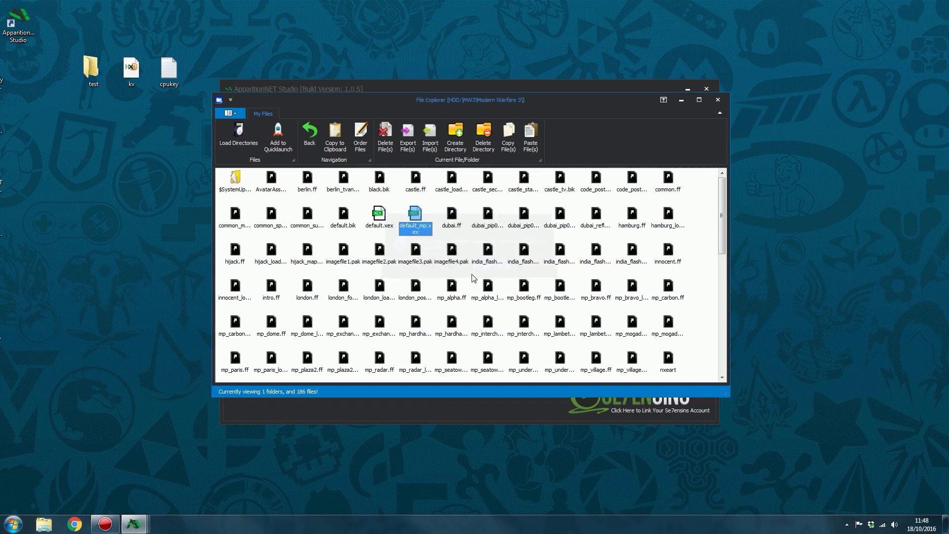
pyautogui.moveTo(379, 103); pyautogui.dragTo(392, 110)
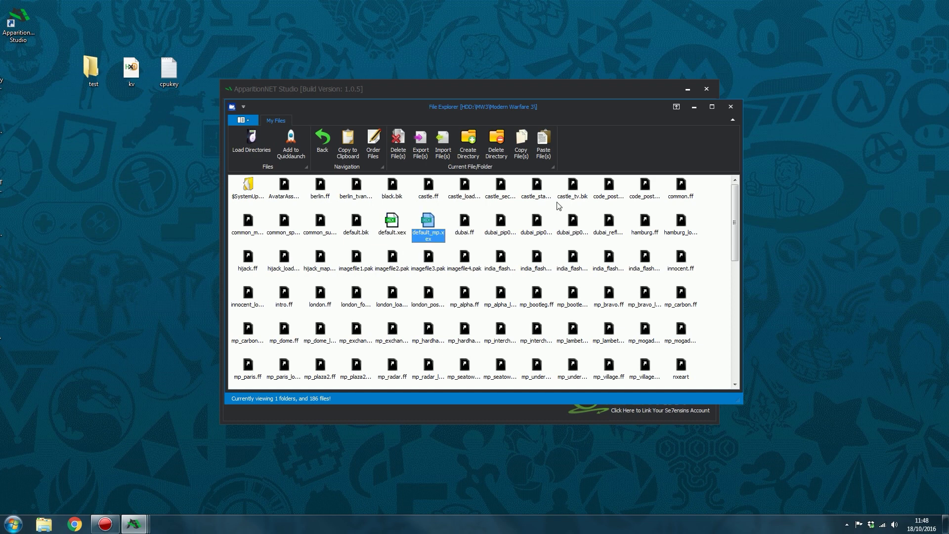
pyautogui.moveTo(509, 111); pyautogui.dragTo(511, 104)
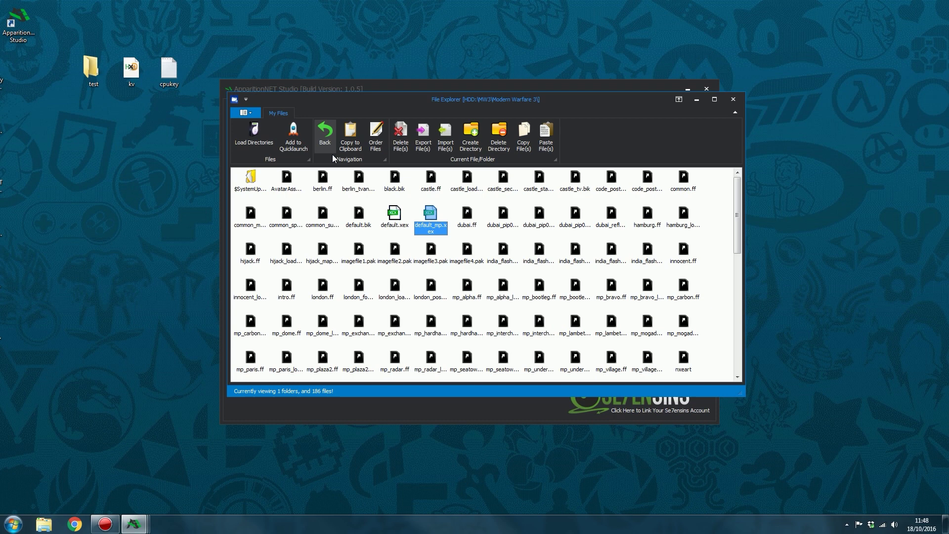
# Step: Add the selected default_mp.xex to the quick launch items under the game name MW3
pyautogui.click(290, 133)
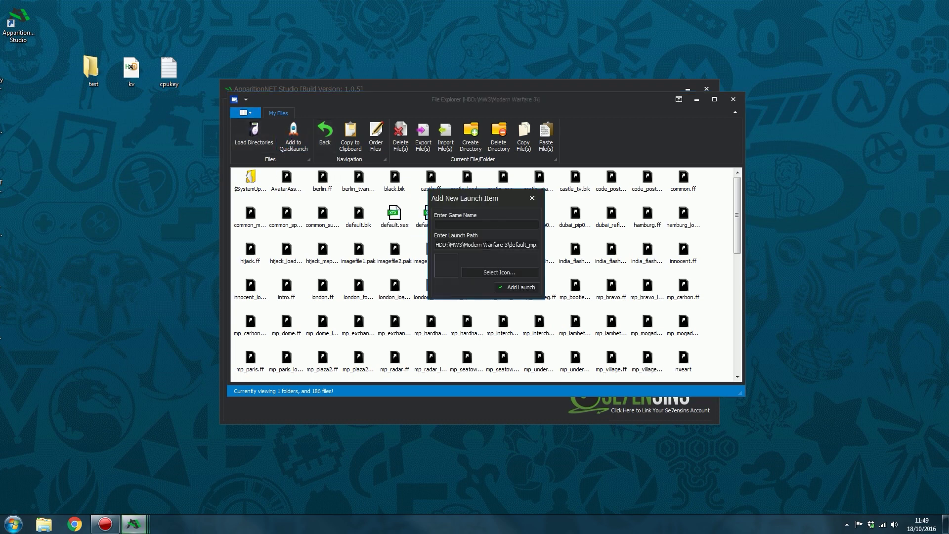
pyautogui.write('MW3')
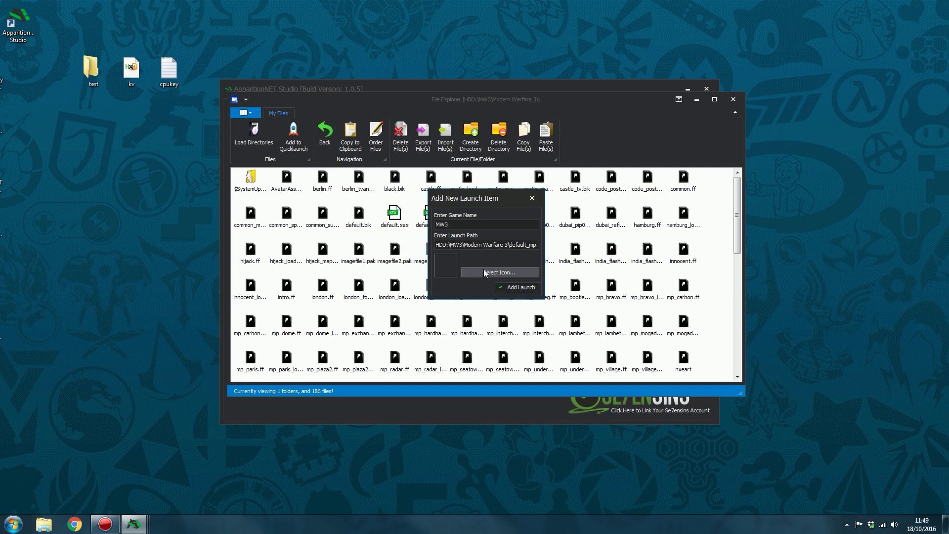
pyautogui.click(516, 287)
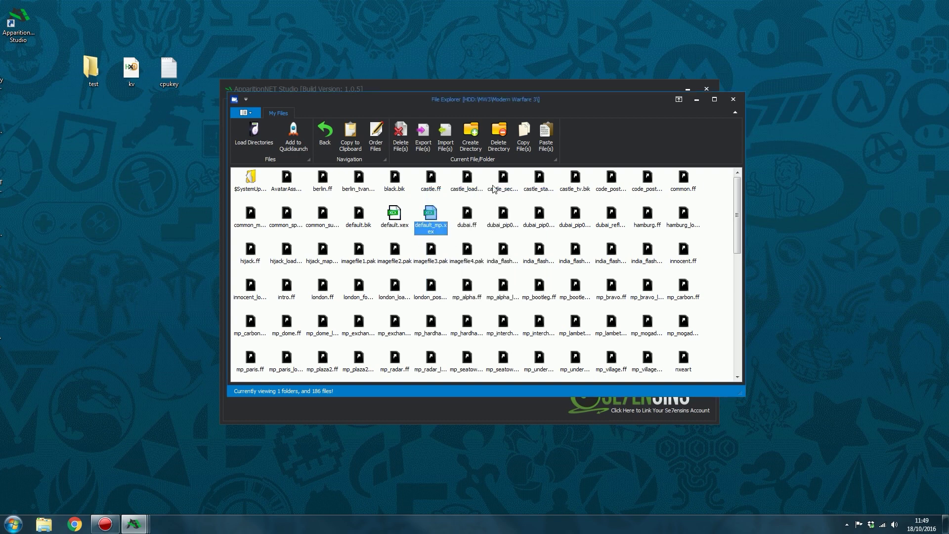
# Step: Close the file explorer, check the MW3 item in the Quick Launcher, and close the launcher
pyautogui.click(732, 100)
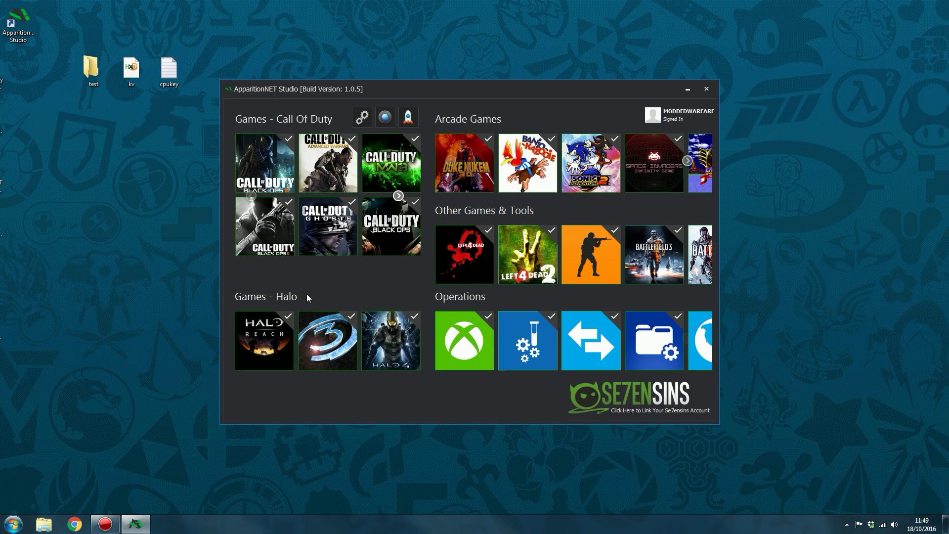
pyautogui.click(408, 117)
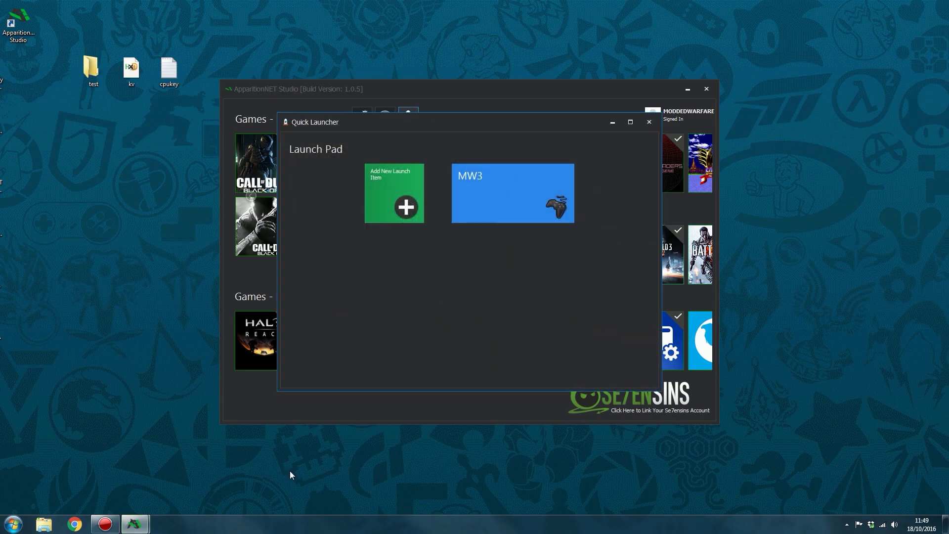
pyautogui.click(647, 124)
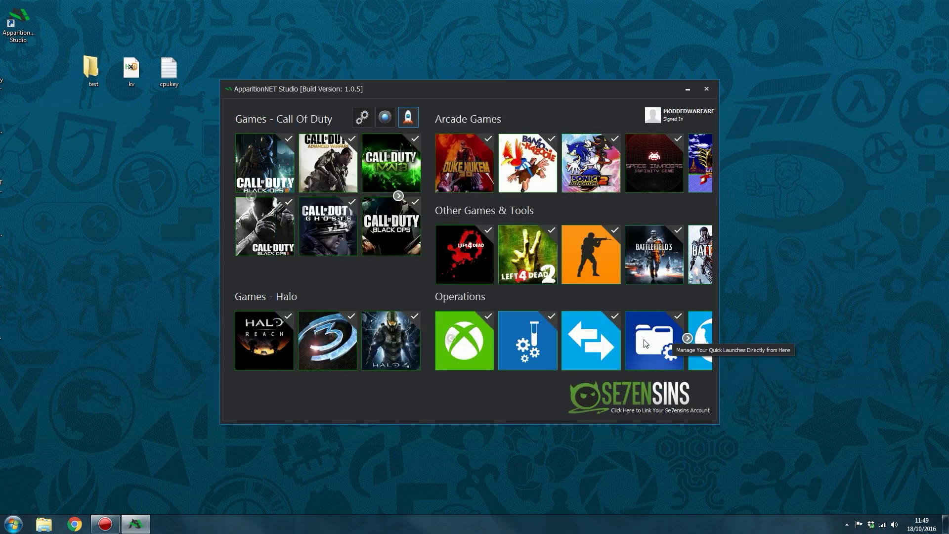
# Step: Reopen the file manager, load the console's directories, open the HDD drive, and enlarge the window
pyautogui.click(645, 353)
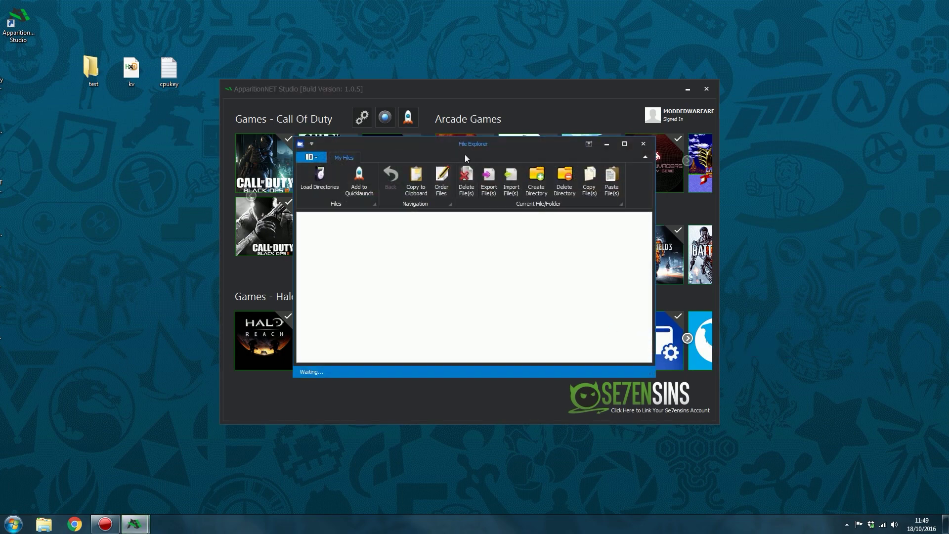
pyautogui.moveTo(387, 118); pyautogui.dragTo(376, 95)
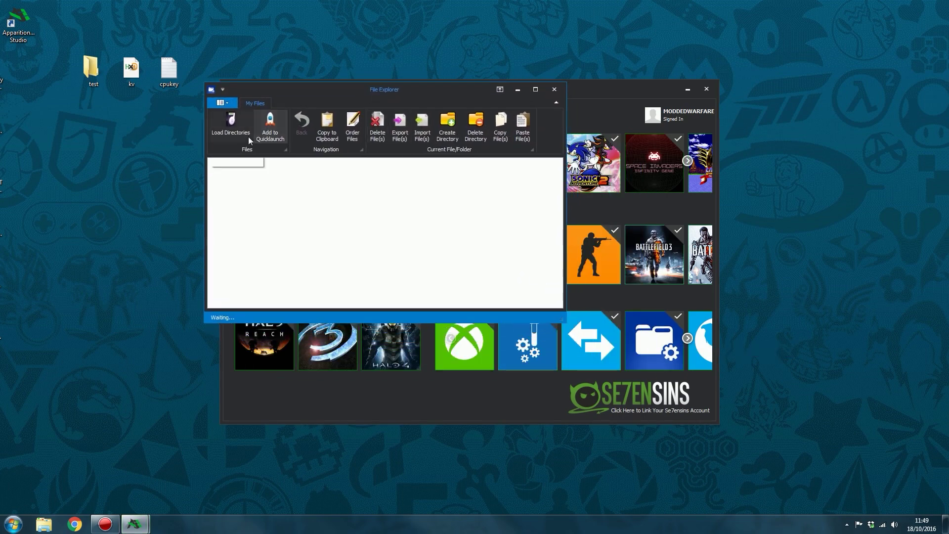
pyautogui.click(230, 125)
pyautogui.doubleClick(226, 169)
pyautogui.moveTo(387, 94); pyautogui.dragTo(406, 102)
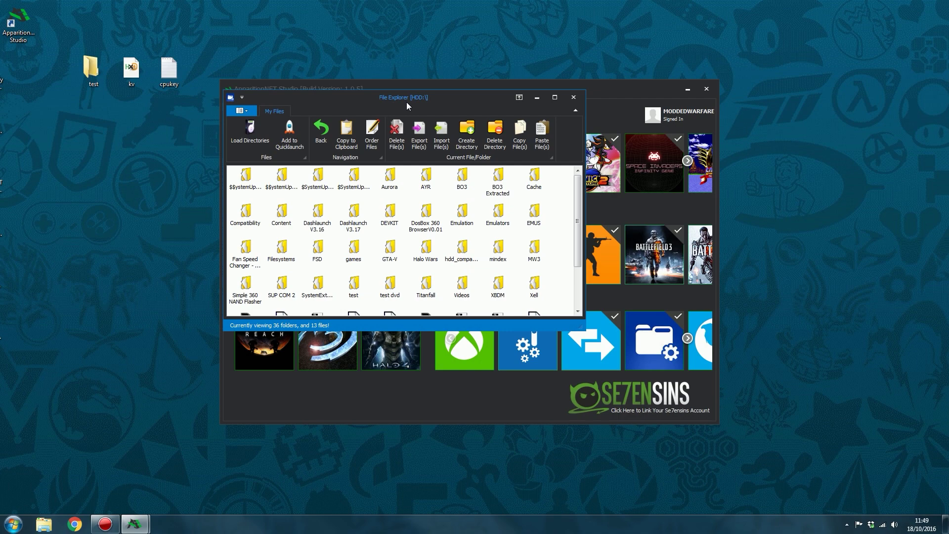
pyautogui.moveTo(577, 328); pyautogui.dragTo(752, 441)
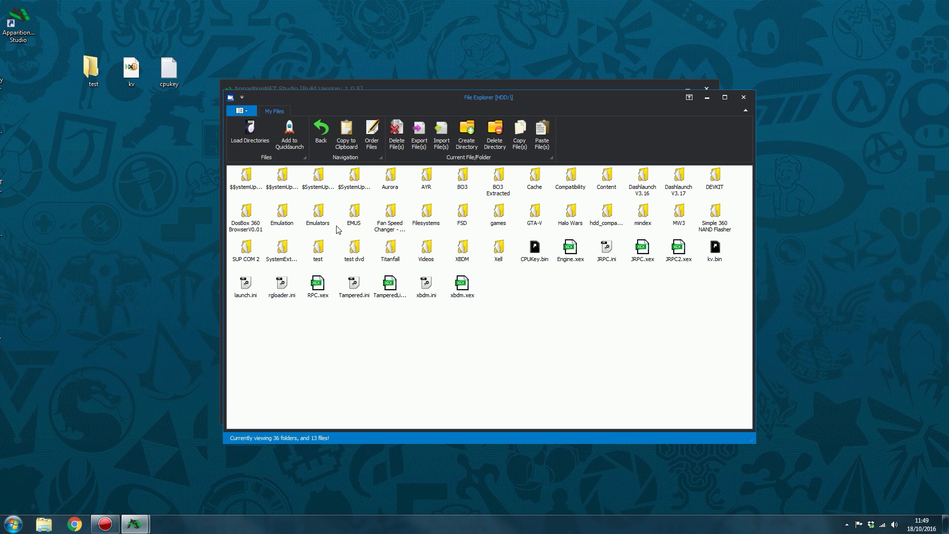
# Step: Open the Assets folder inside Aurora\Media on the HDD drive
pyautogui.doubleClick(393, 184)
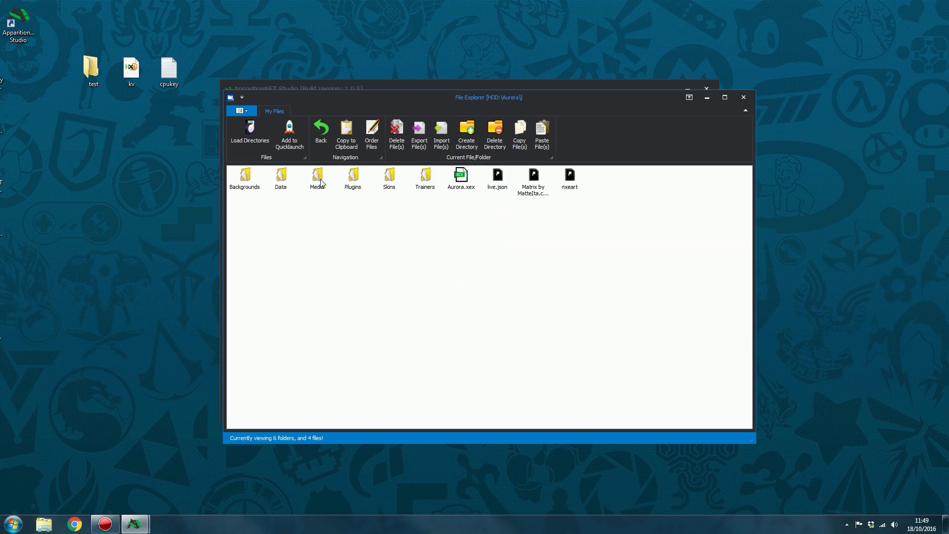
pyautogui.doubleClick(318, 181)
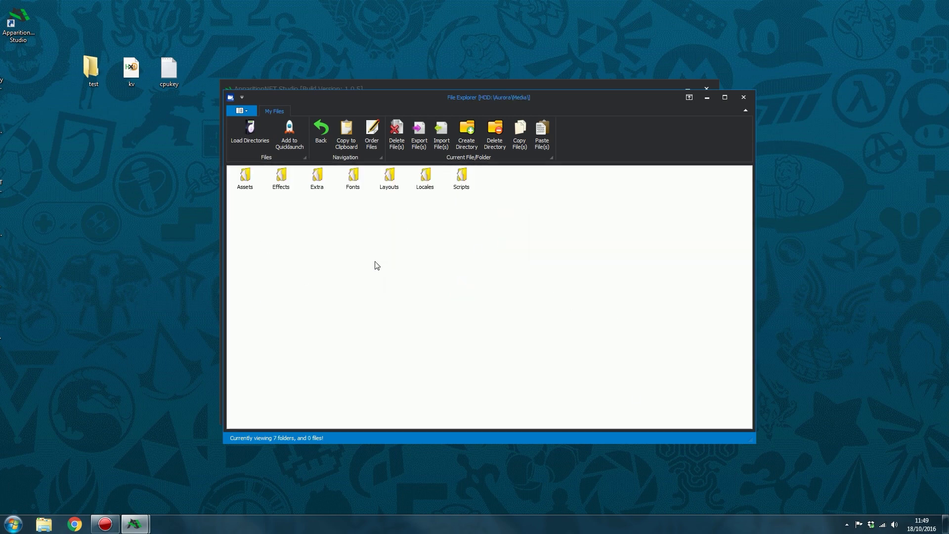
pyautogui.doubleClick(248, 181)
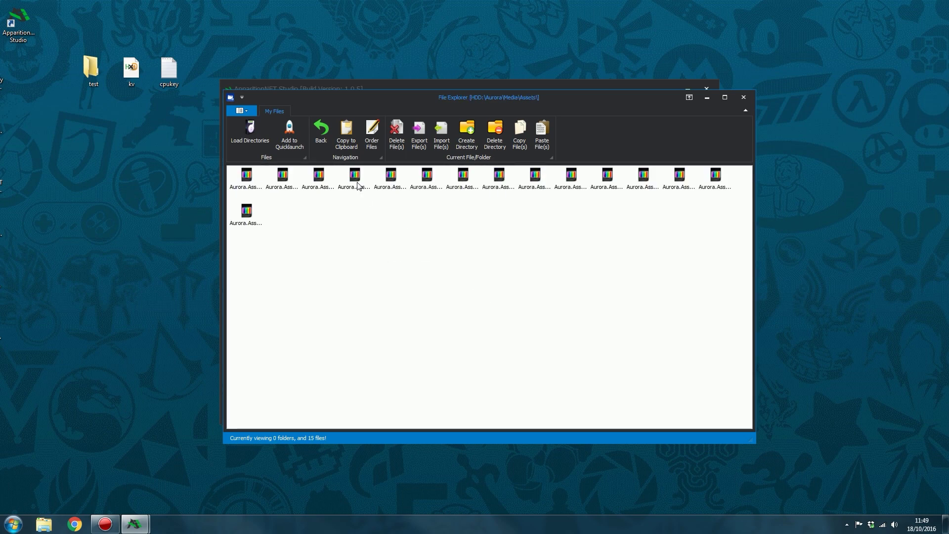
# Step: View Aurora's small boxart, icon, Screenshot.0004 and Screenshot.0005 PNG files in the image viewer, closing each one
pyautogui.doubleClick(358, 186)
pyautogui.click(939, 8)
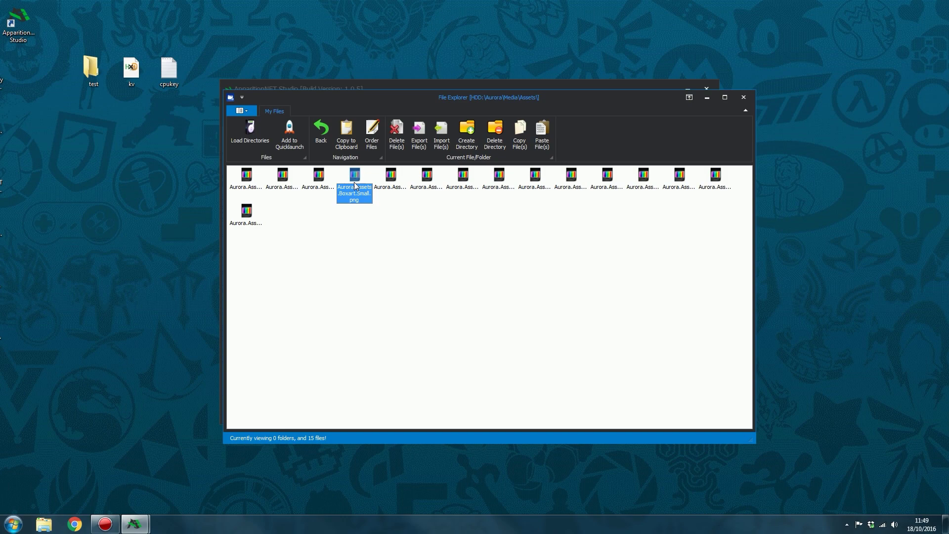
pyautogui.doubleClick(390, 180)
pyautogui.click(942, 6)
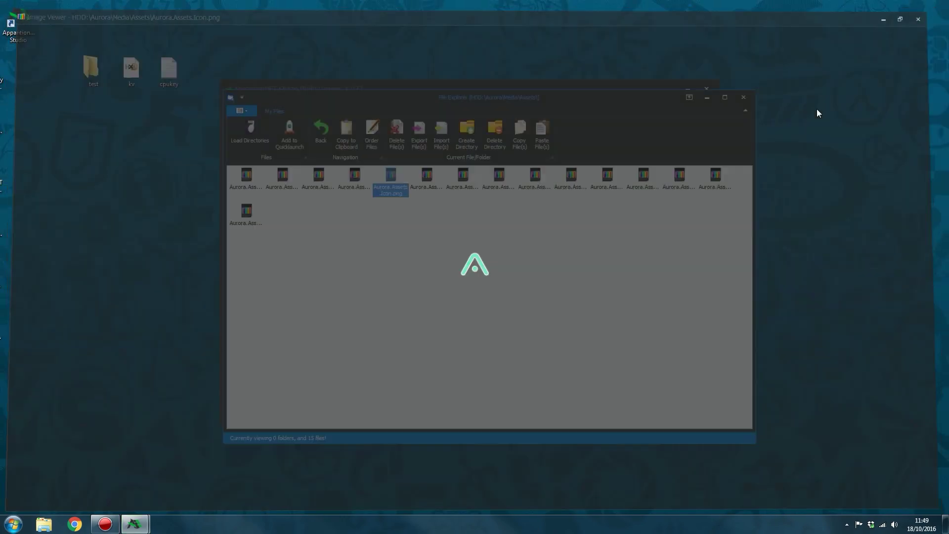
pyautogui.doubleClick(529, 185)
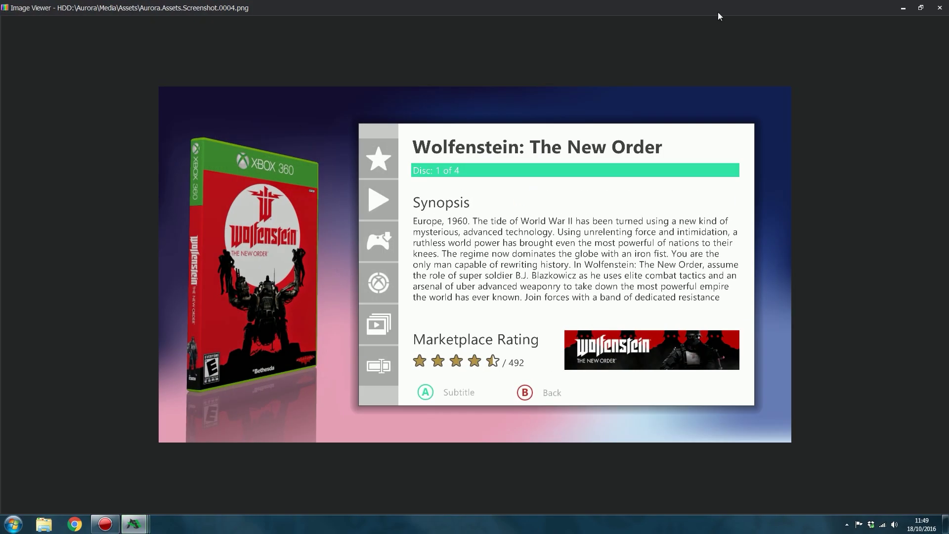
pyautogui.click(939, 8)
pyautogui.doubleClick(568, 187)
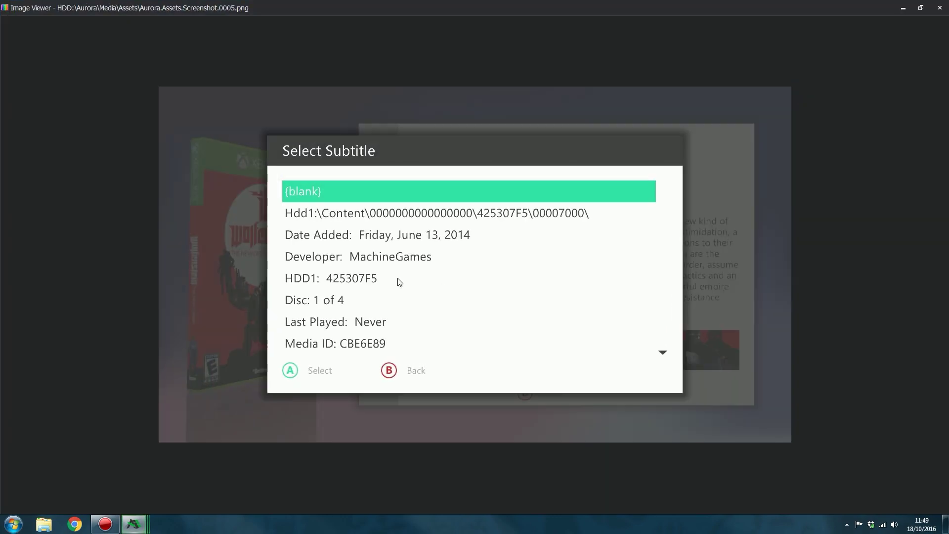
pyautogui.click(939, 8)
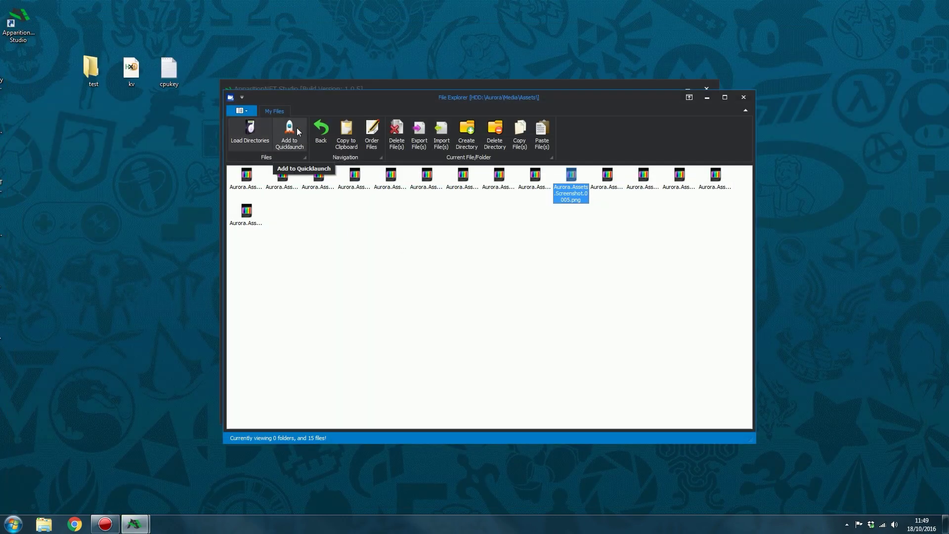
# Step: Return to the HDD root folder, and bring up the new directory name prompt and dismiss it
pyautogui.click(315, 128)
pyautogui.click(317, 128)
pyautogui.click(319, 130)
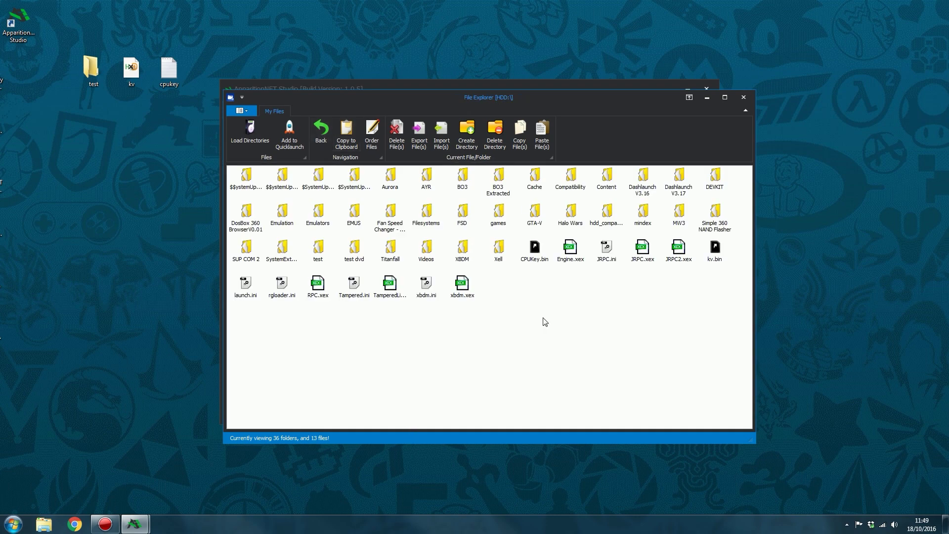
pyautogui.click(468, 130)
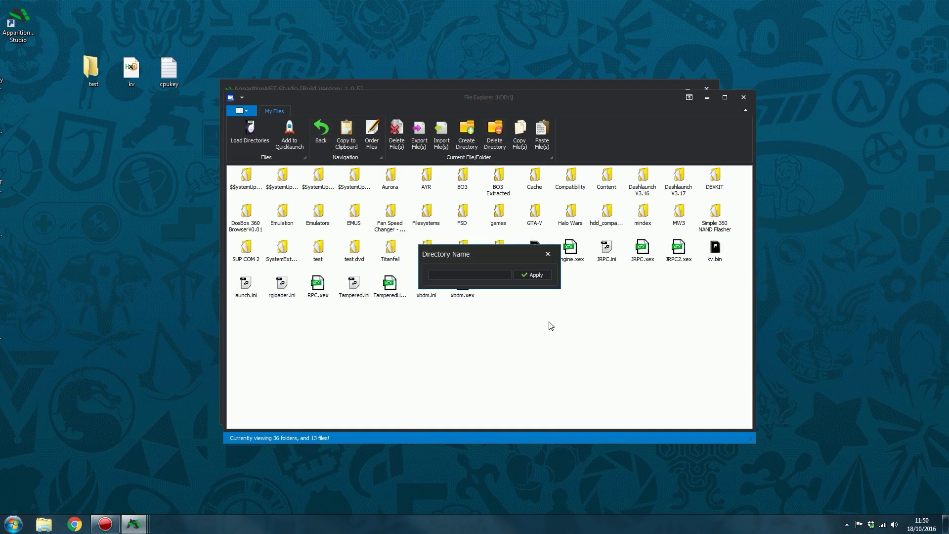
pyautogui.click(547, 254)
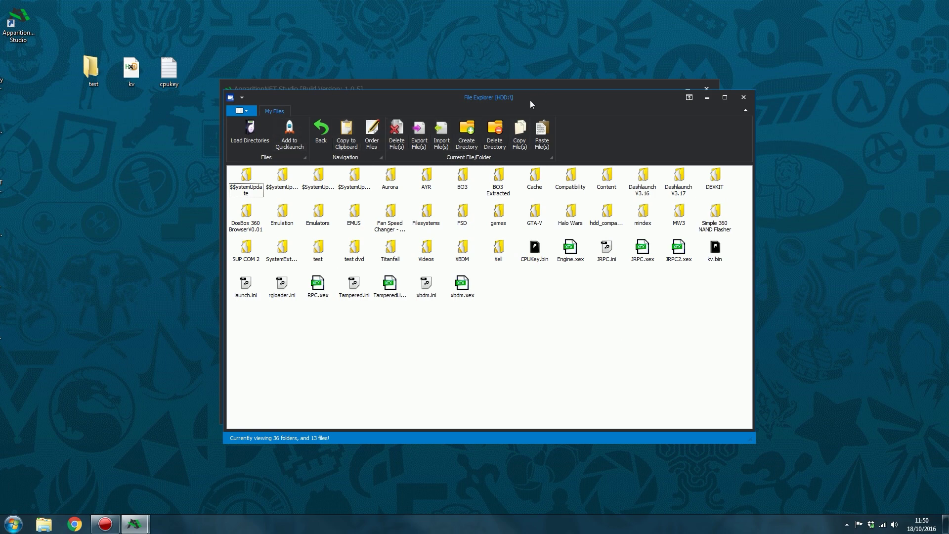
# Step: Open launch.ini from the HDD root for direct editing and move the Dashlaunch configuration window clear
pyautogui.moveTo(530, 104); pyautogui.dragTo(527, 87)
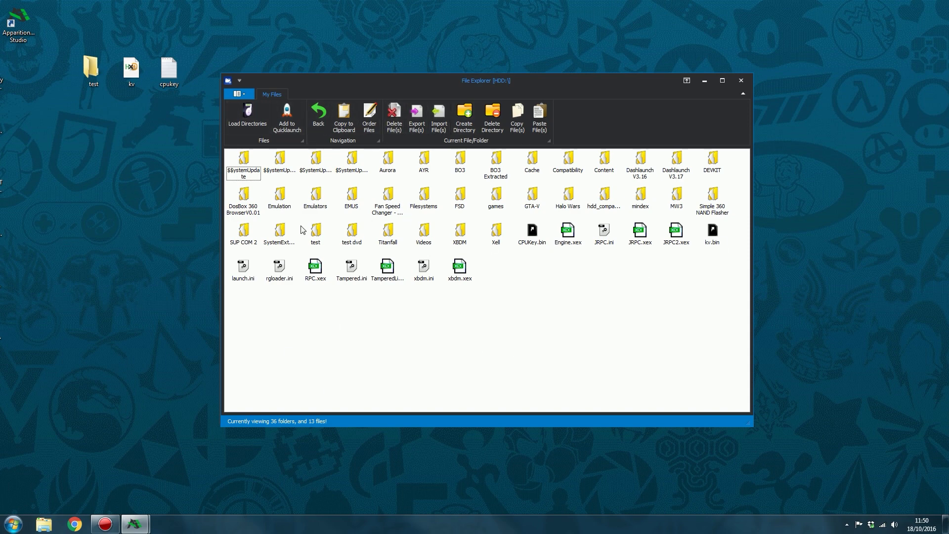
pyautogui.doubleClick(243, 269)
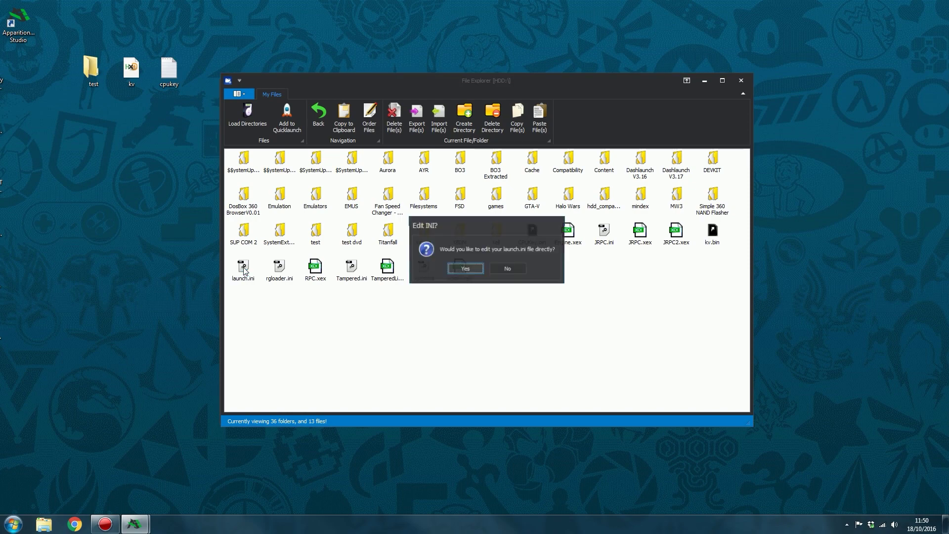
pyautogui.click(464, 269)
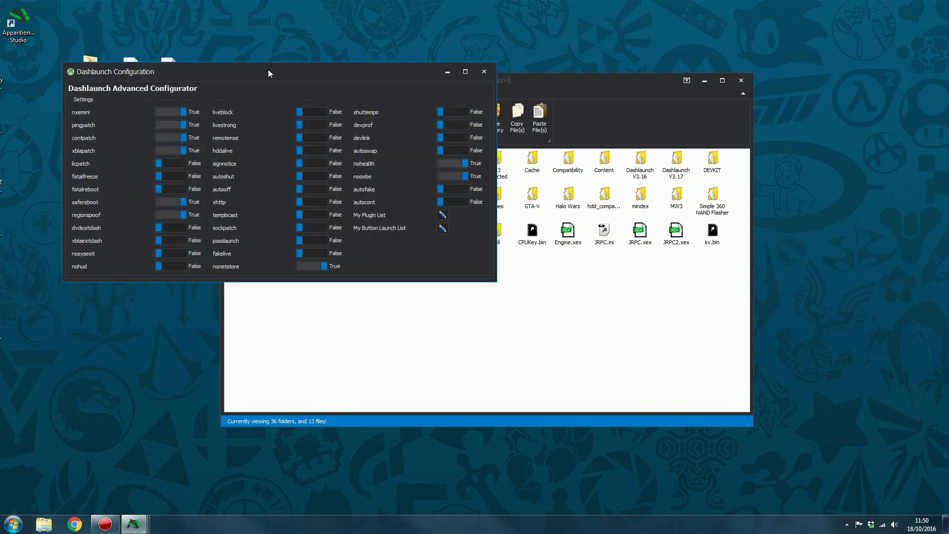
pyautogui.moveTo(269, 77); pyautogui.dragTo(398, 120)
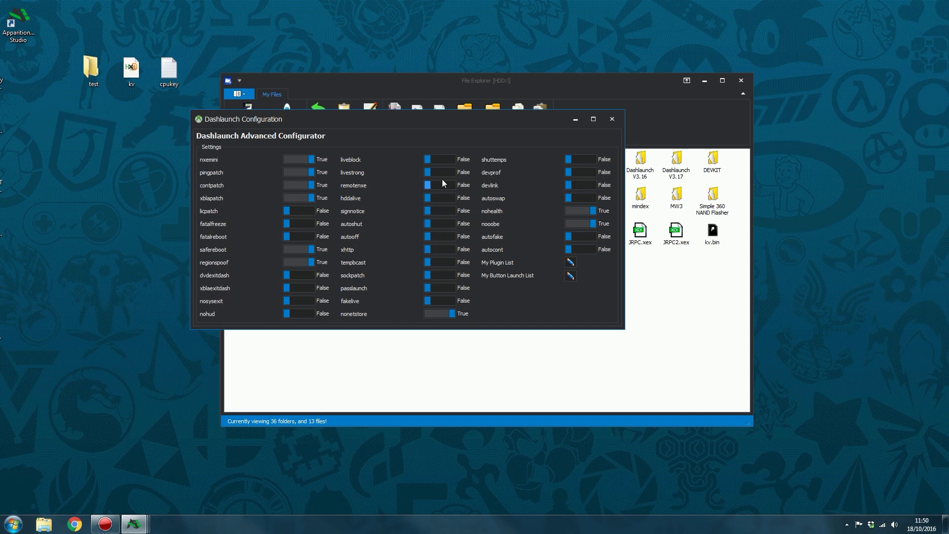
# Step: Examine the Dashlaunch plugin list and button launch list, cancelling each, and close the configuration
pyautogui.click(570, 262)
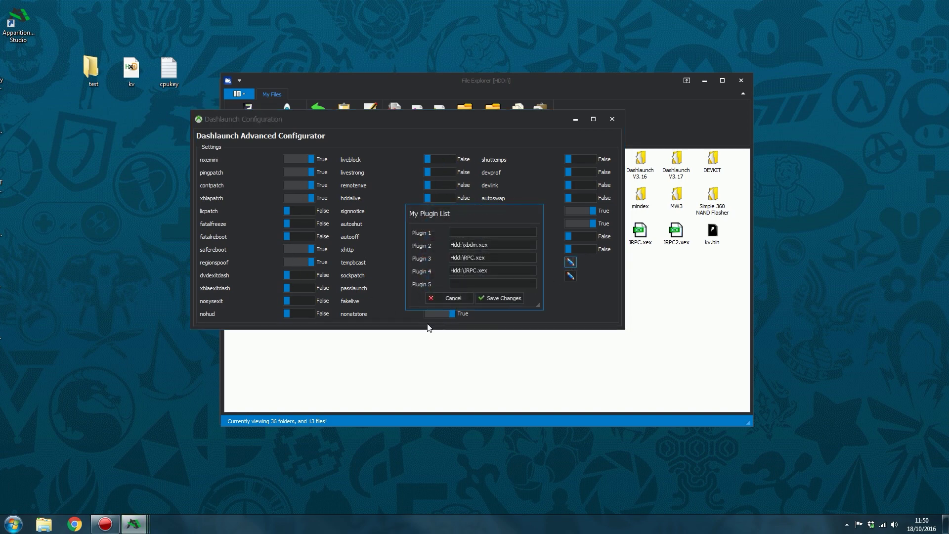
pyautogui.click(453, 298)
pyautogui.click(569, 275)
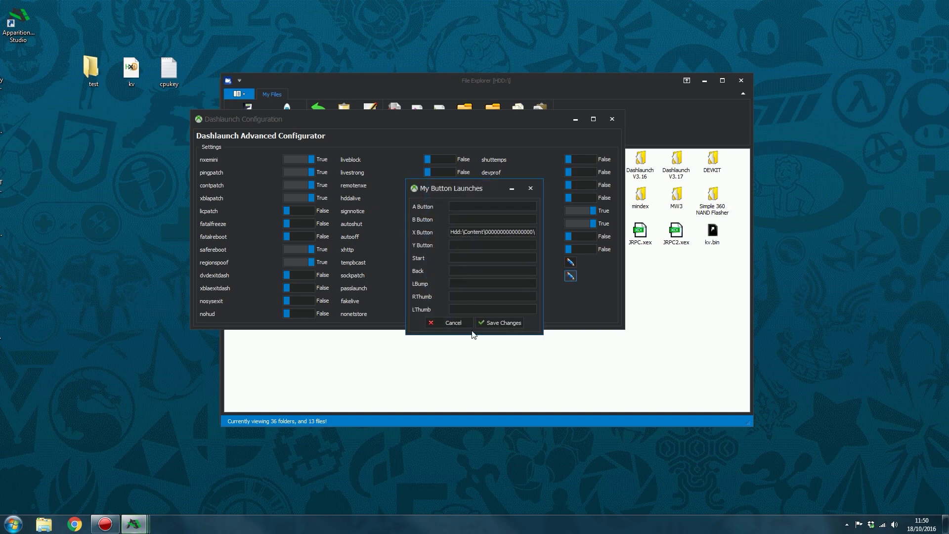
pyautogui.click(450, 324)
pyautogui.click(612, 119)
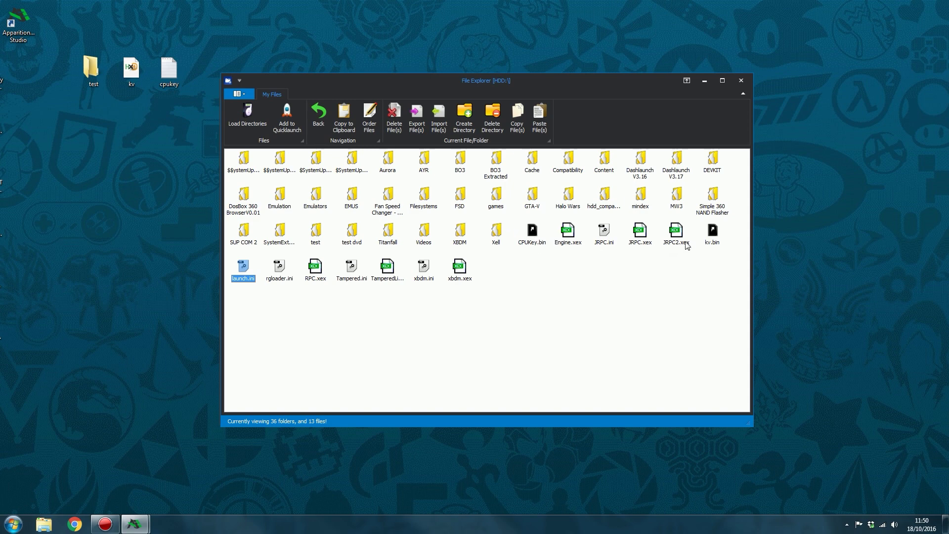
# Step: Delete CPUKey.bin and kv.bin together from the HDD root folder
pyautogui.click(533, 233)
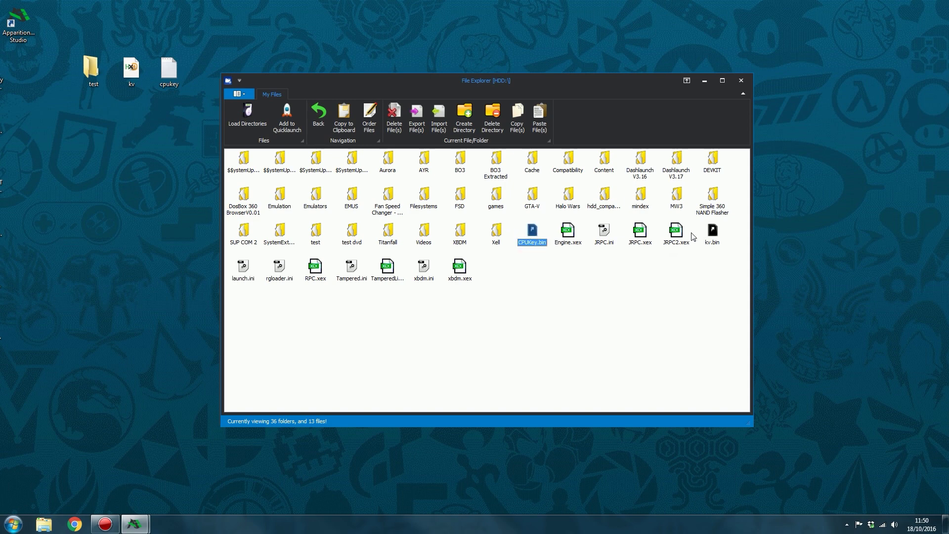
pyautogui.click(714, 242)
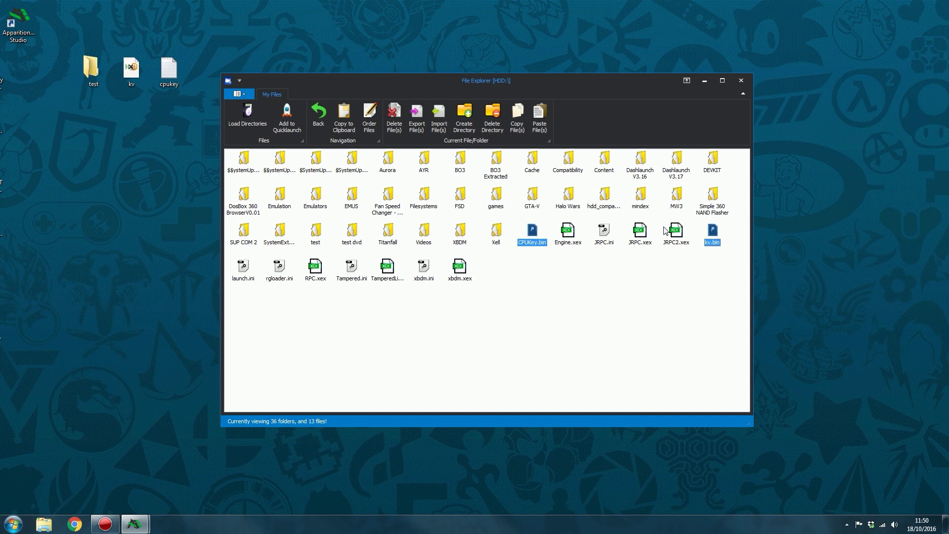
pyautogui.rightClick(715, 240)
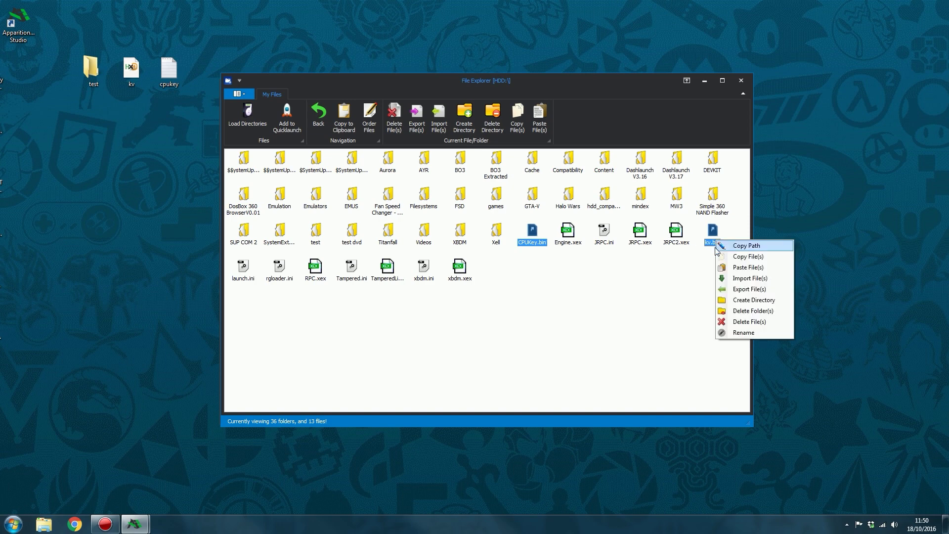
pyautogui.click(740, 323)
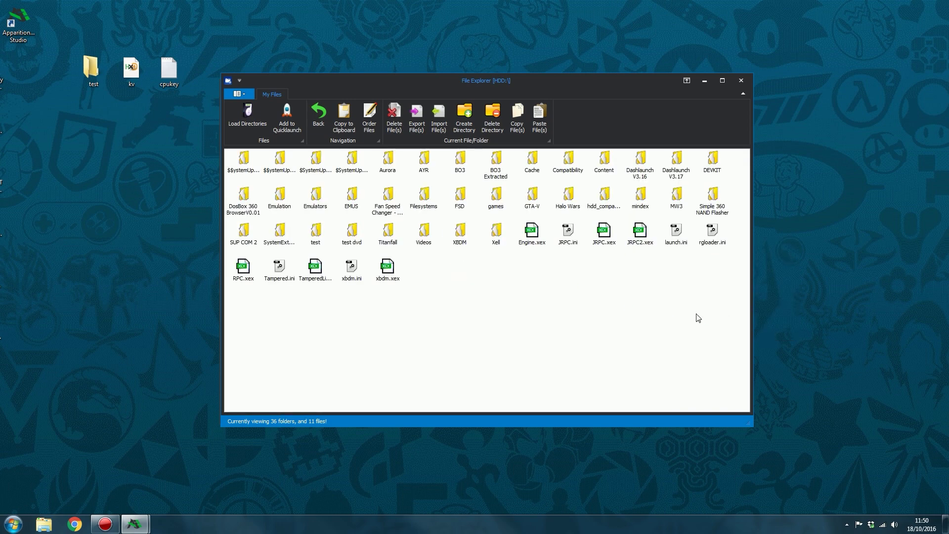
pyautogui.moveTo(487, 81)
pyautogui.mouseDown()
pyautogui.moveTo(509, 84)
pyautogui.moveTo(484, 83)
pyautogui.mouseUp()
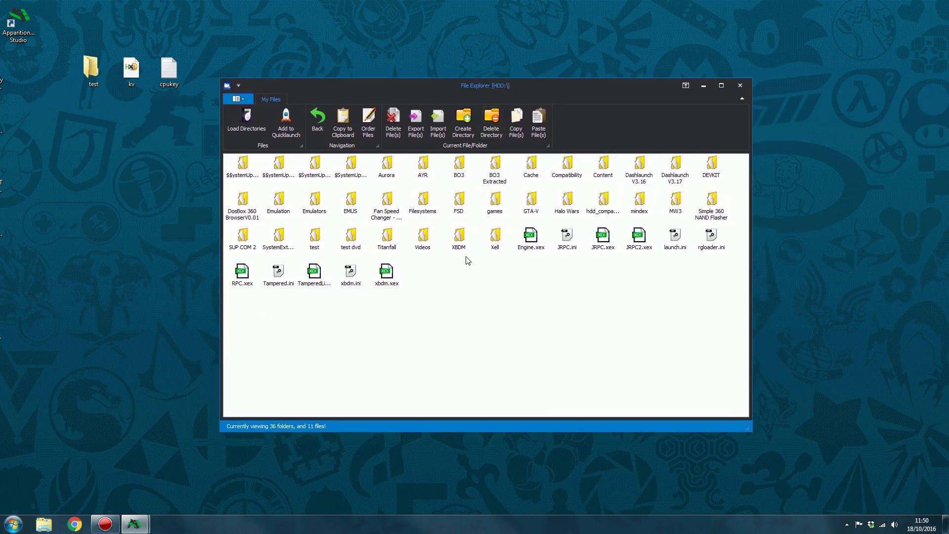
# Step: Move the kv and cpukey files on the desktop into the test folder
pyautogui.moveTo(132, 121); pyautogui.dragTo(188, 33)
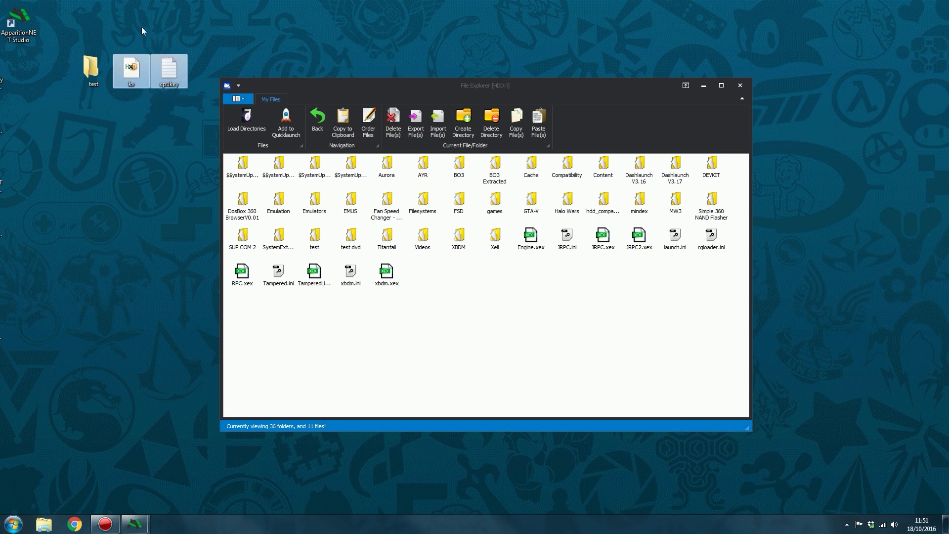
pyautogui.moveTo(132, 28); pyautogui.dragTo(174, 104)
pyautogui.moveTo(123, 132); pyautogui.dragTo(207, 29)
pyautogui.moveTo(503, 87); pyautogui.dragTo(532, 340)
pyautogui.moveTo(597, 345); pyautogui.dragTo(564, 85)
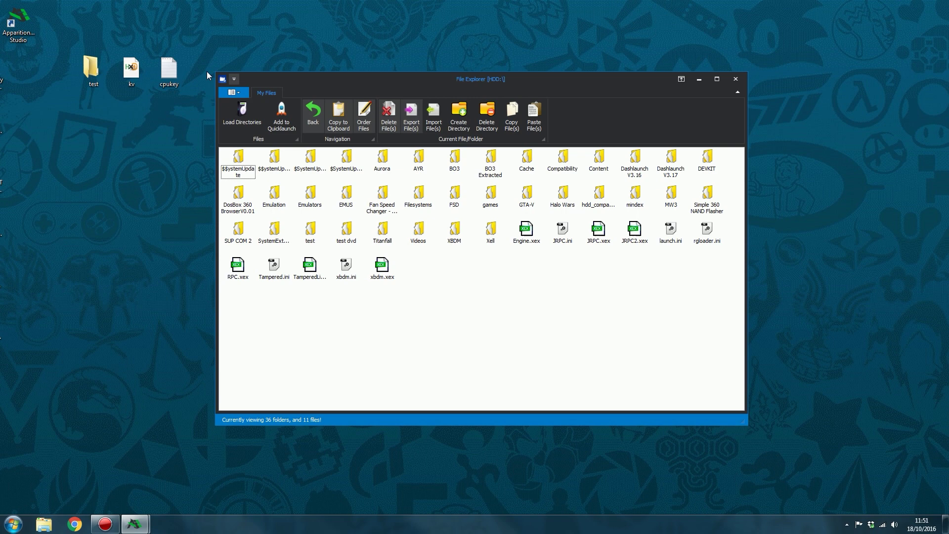
pyautogui.moveTo(144, 49); pyautogui.dragTo(92, 68)
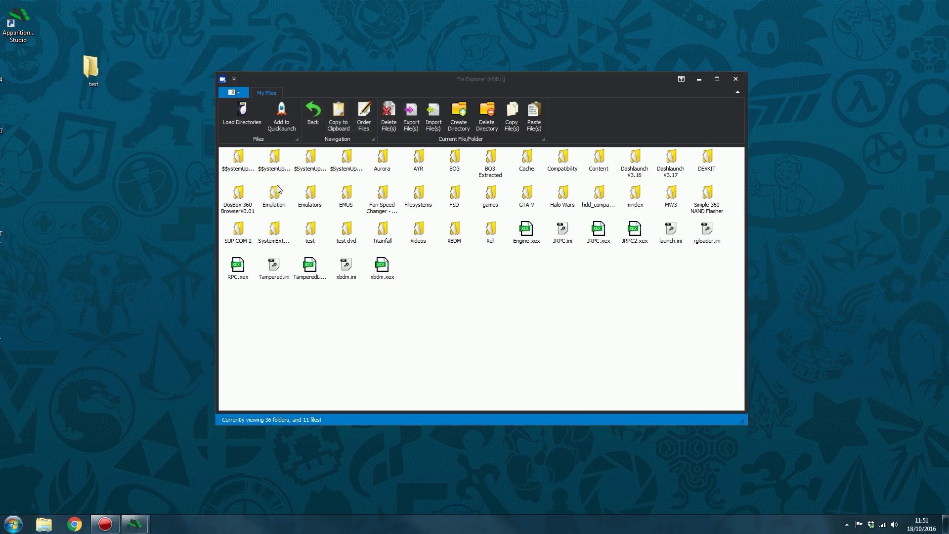
# Step: Import both cpukey and kv from the desktop's test folder into the console's HDD root
pyautogui.click(433, 124)
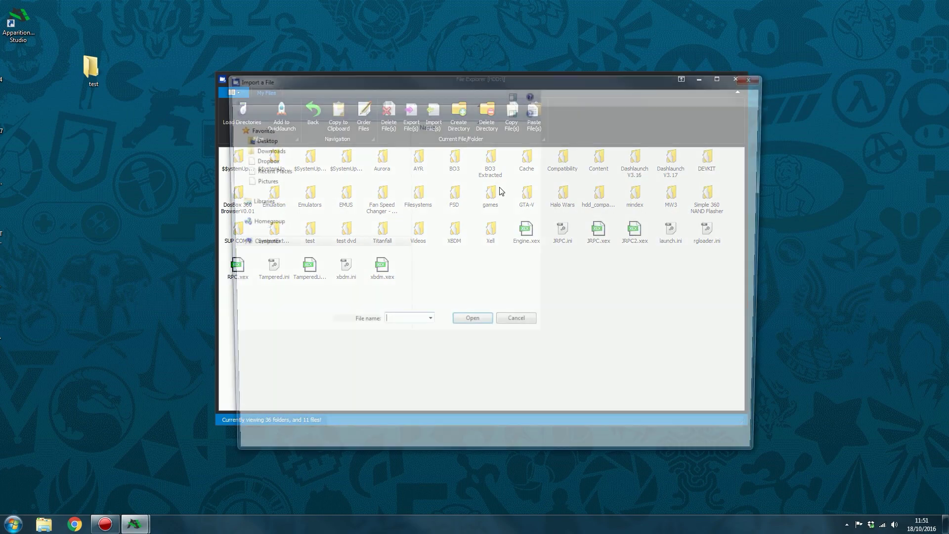
pyautogui.doubleClick(430, 140)
pyautogui.hotkey('ctrl', 'a')
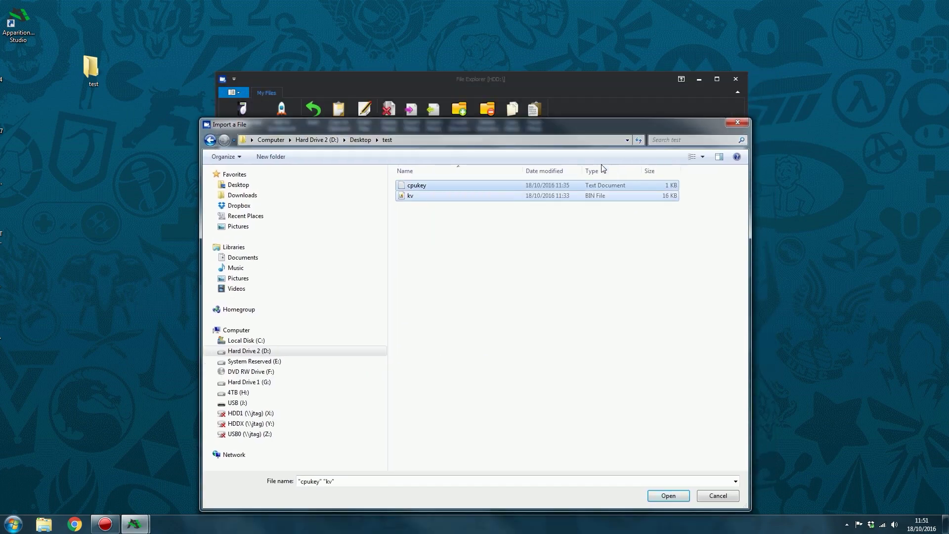
pyautogui.moveTo(479, 125); pyautogui.dragTo(439, 124)
pyautogui.moveTo(386, 258); pyautogui.dragTo(530, 150)
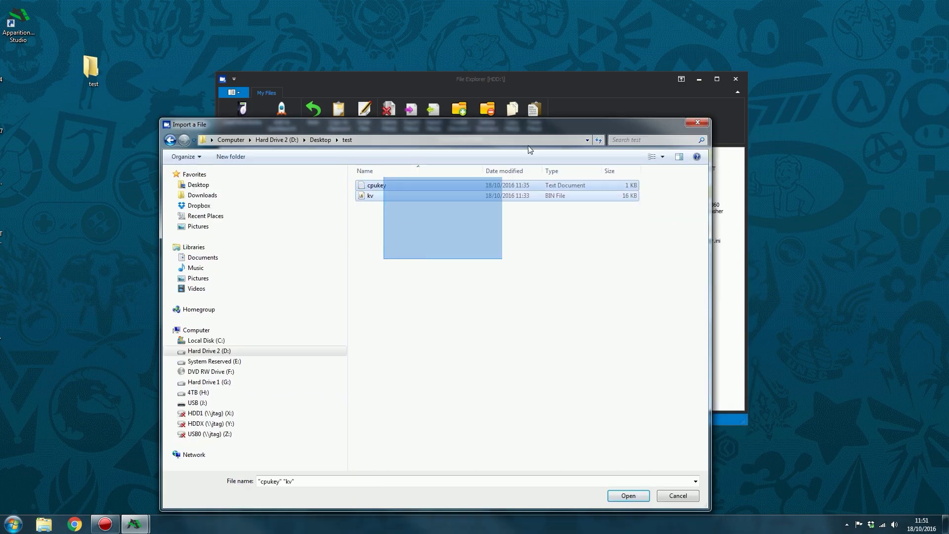
pyautogui.click(629, 495)
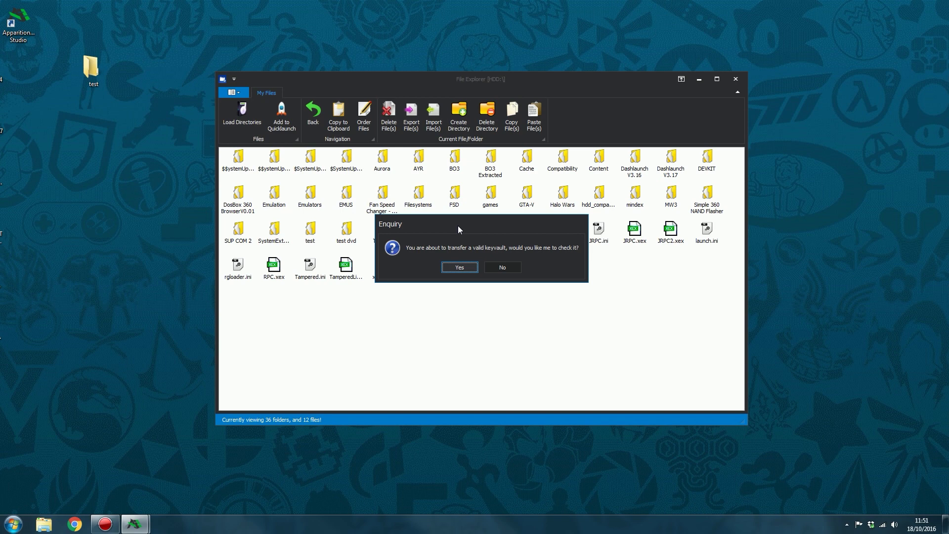
# Step: Accept the keyvault check during the transfer and dismiss its result to finish importing kv.bin
pyautogui.moveTo(458, 226); pyautogui.dragTo(496, 289)
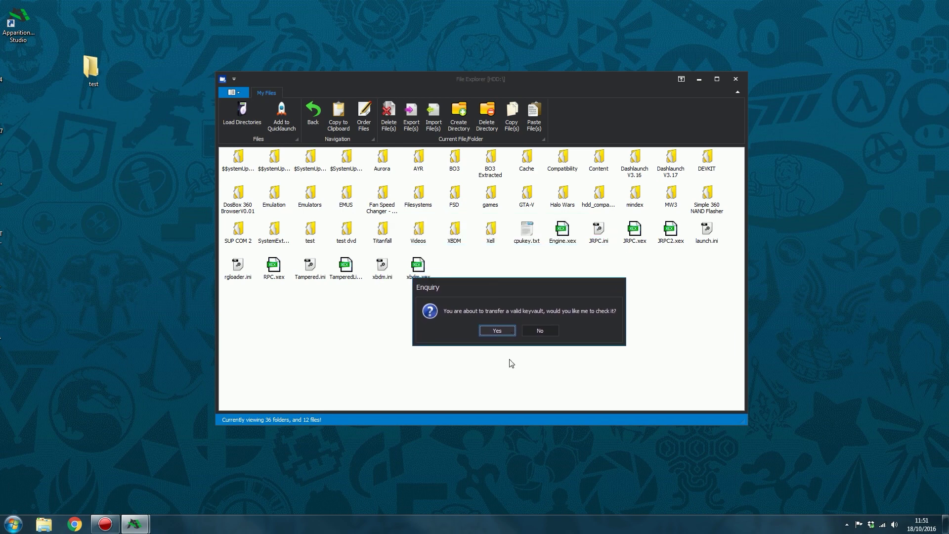
pyautogui.click(492, 330)
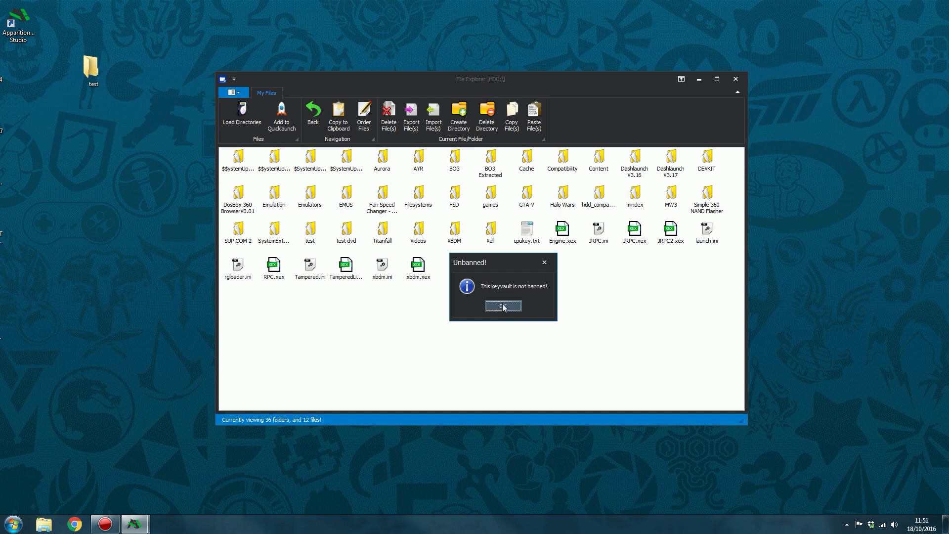
pyautogui.click(503, 307)
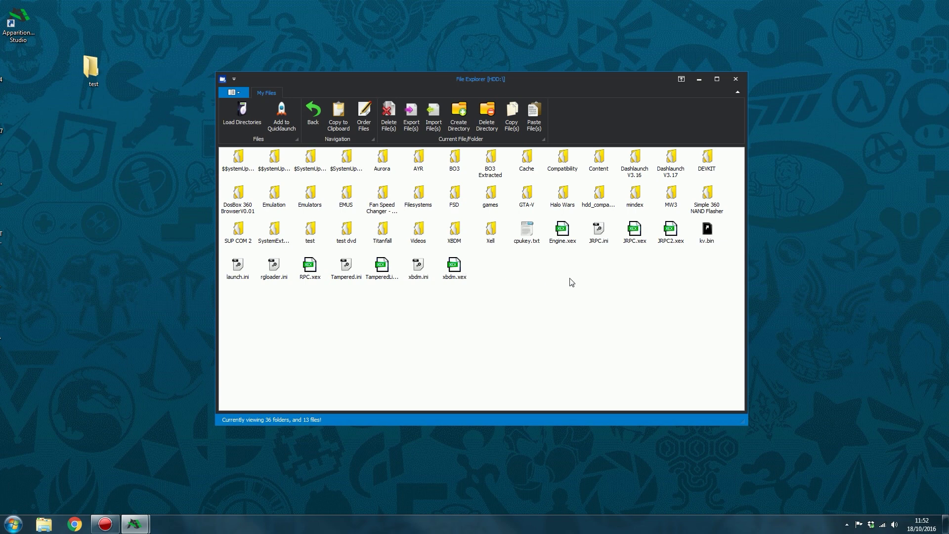
# Step: Open the imported cpukey.txt in the HDD root and accept its conversion to CPUKey.bin
pyautogui.click(708, 232)
pyautogui.click(705, 271)
pyautogui.click(707, 231)
pyautogui.click(524, 237)
pyautogui.doubleClick(529, 240)
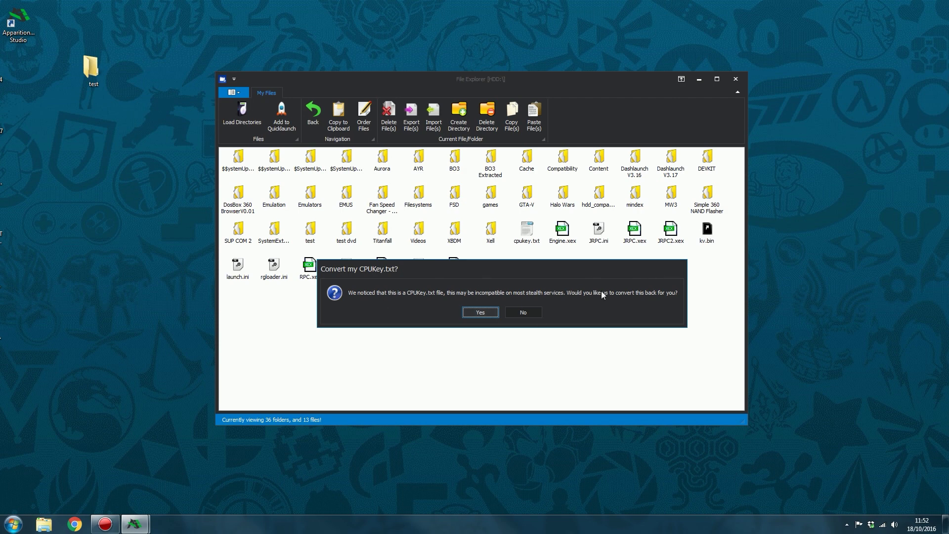
pyautogui.click(480, 311)
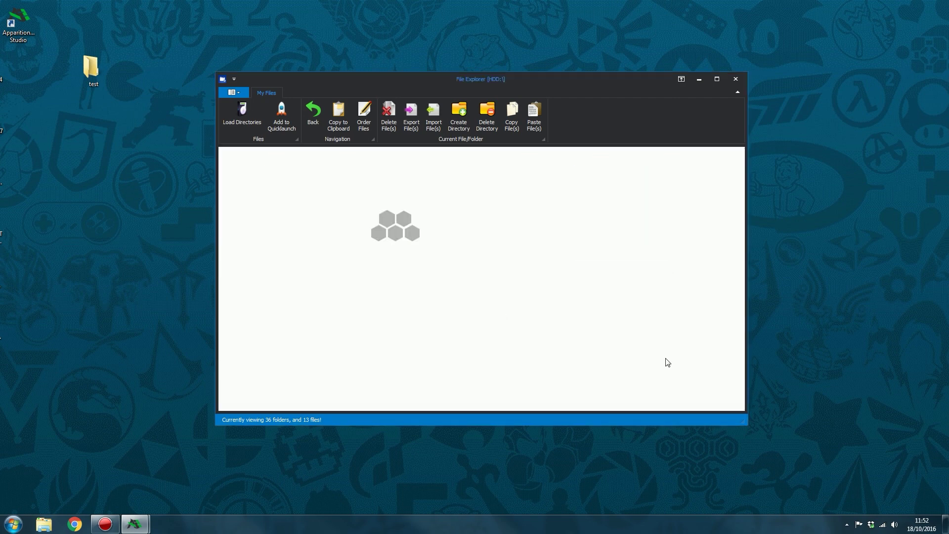
pyautogui.click(534, 241)
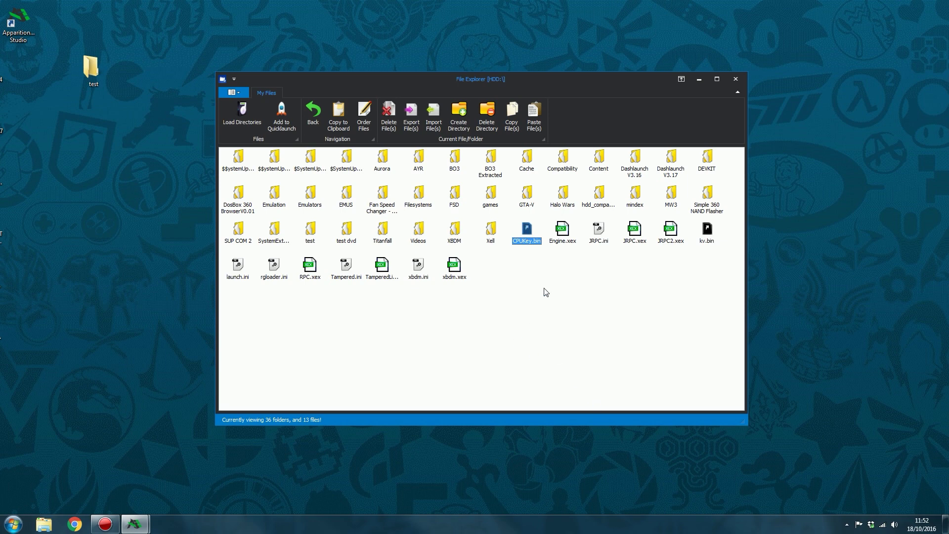
pyautogui.moveTo(540, 76)
pyautogui.mouseDown()
pyautogui.moveTo(558, 75)
pyautogui.moveTo(543, 78)
pyautogui.mouseUp()
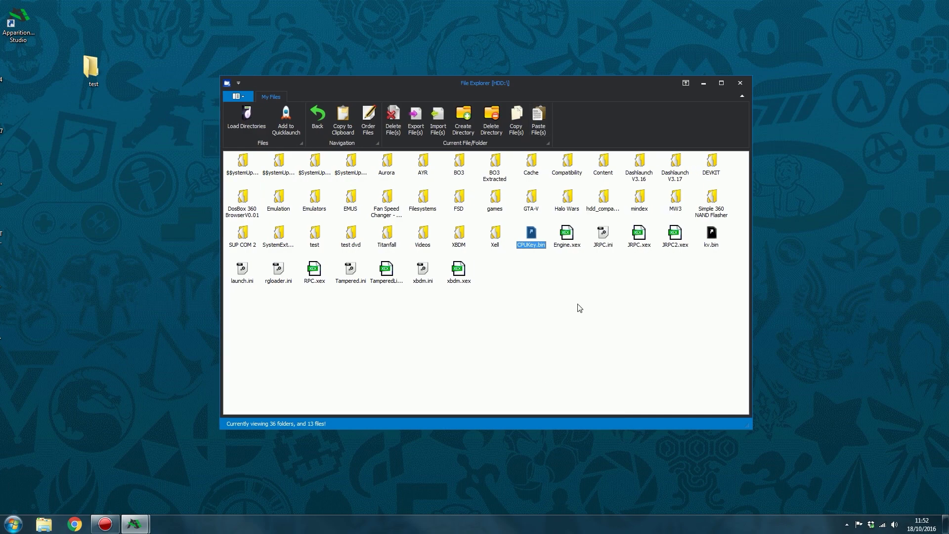
pyautogui.click(632, 302)
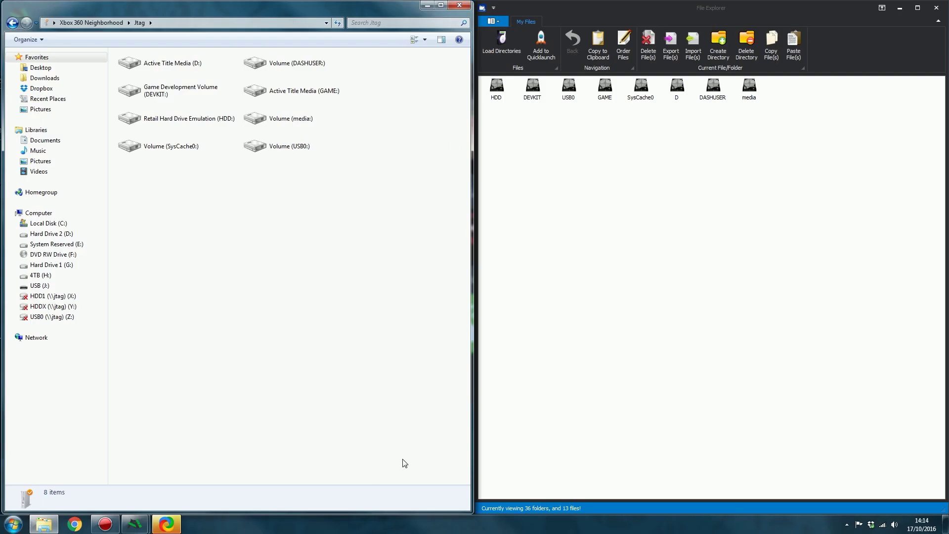
# Step: Compare the Jtag console's drives in Xbox 360 Neighborhood with those in File Explorer by highlighting each set, clearing both selections
pyautogui.hotkey('ctrl', 'a')
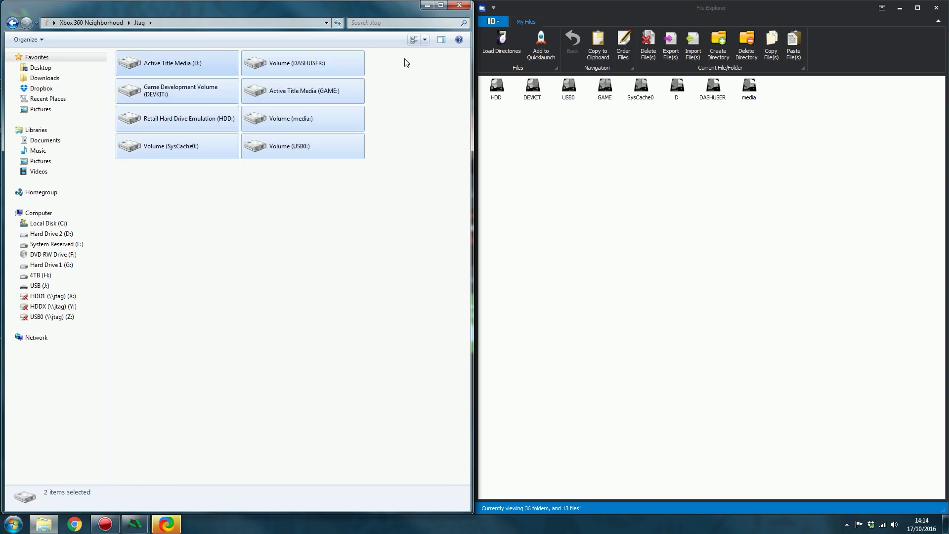
pyautogui.click(731, 224)
pyautogui.moveTo(509, 132); pyautogui.dragTo(892, 53)
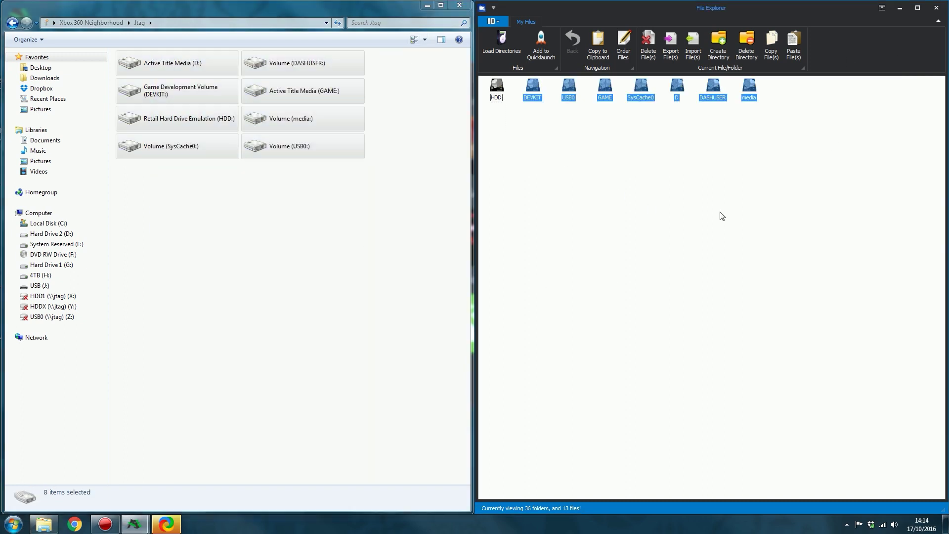
pyautogui.click(720, 214)
pyautogui.click(269, 235)
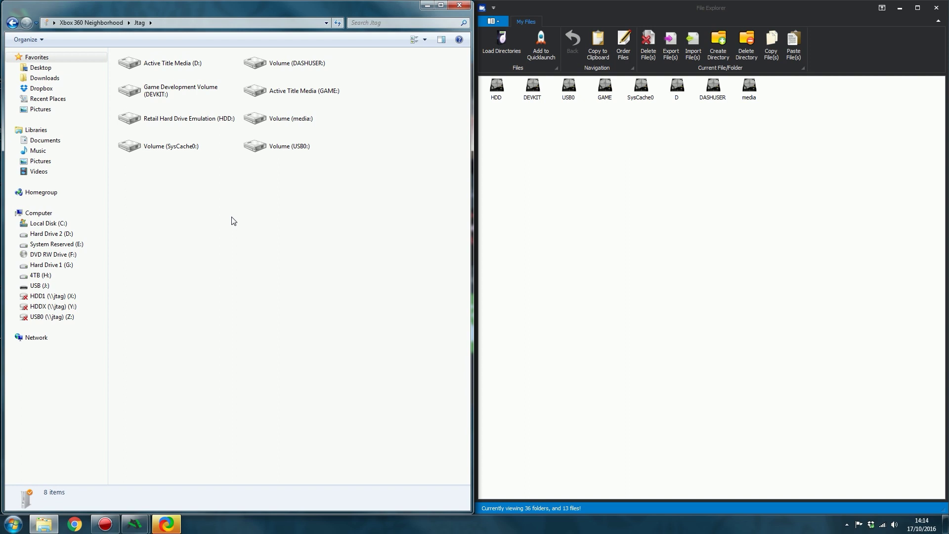
# Step: Browse to HDD > MW3 > Modern Warfare 3 in Xbox 360 Neighborhood and look through its file list
pyautogui.doubleClick(175, 121)
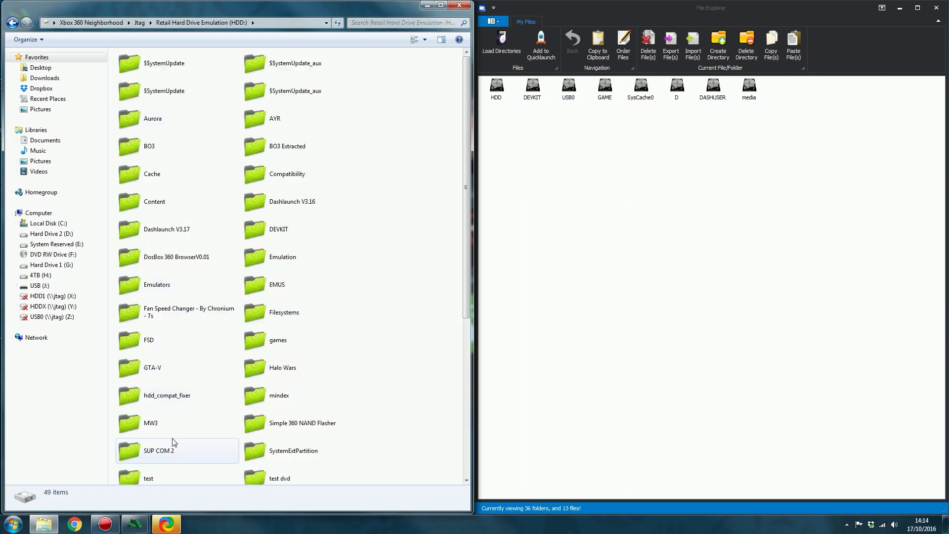
pyautogui.doubleClick(159, 416)
pyautogui.doubleClick(181, 61)
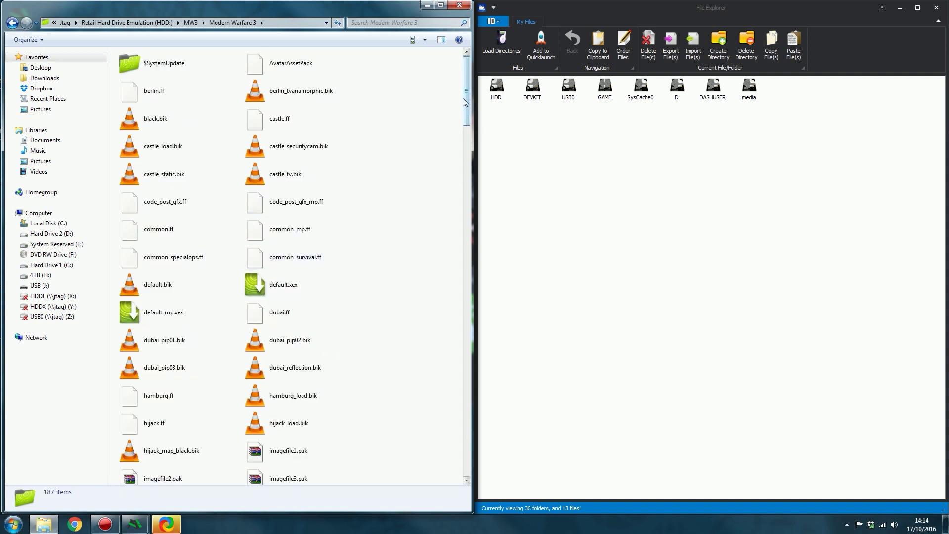
pyautogui.moveTo(470, 71); pyautogui.dragTo(473, 359)
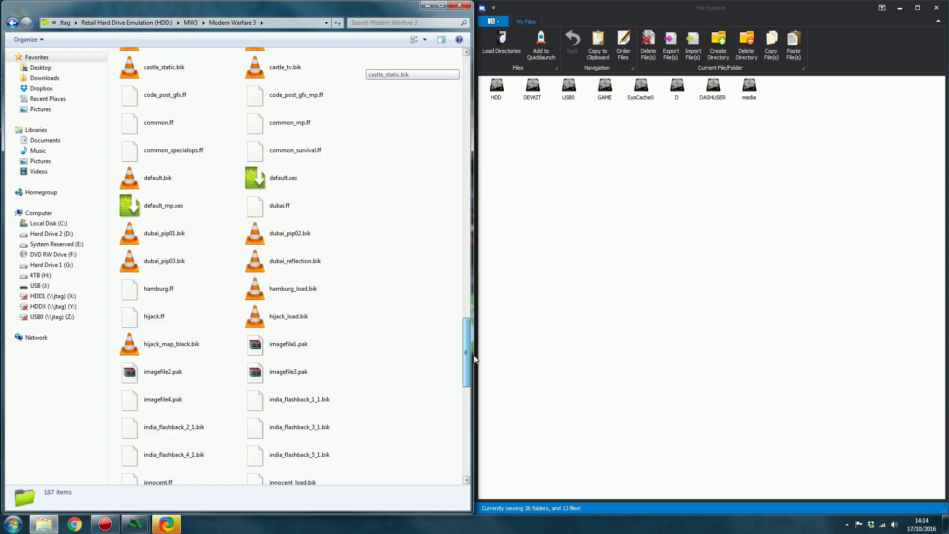
pyautogui.moveTo(467, 486); pyautogui.dragTo(449, 59)
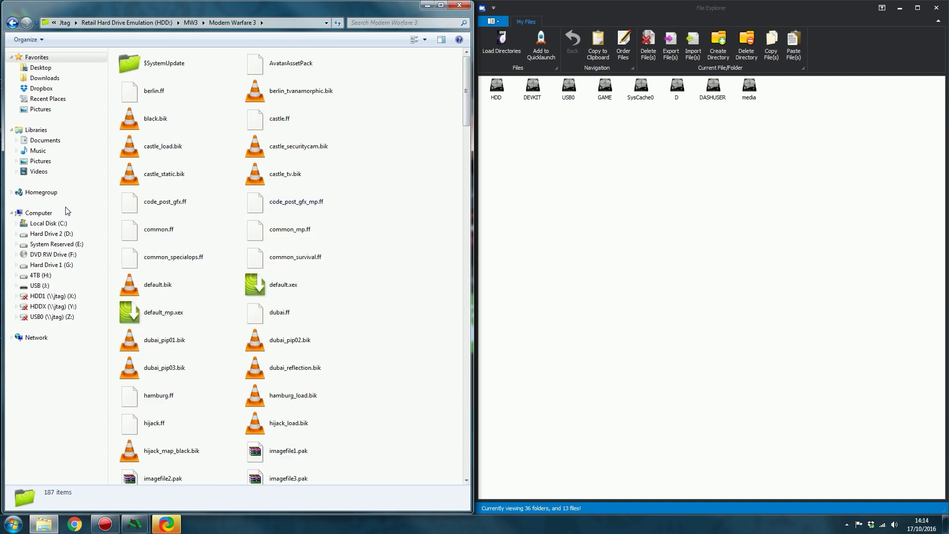
# Step: Browse to HDD:\MW3\Modern Warfare 3 in ApparitionNET's File Explorer and look through its file list
pyautogui.click(495, 89)
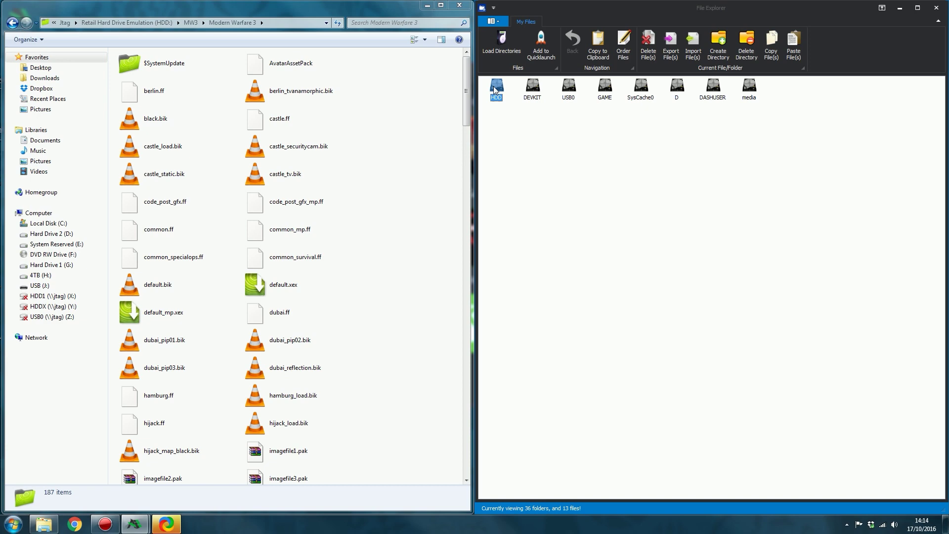
pyautogui.doubleClick(495, 88)
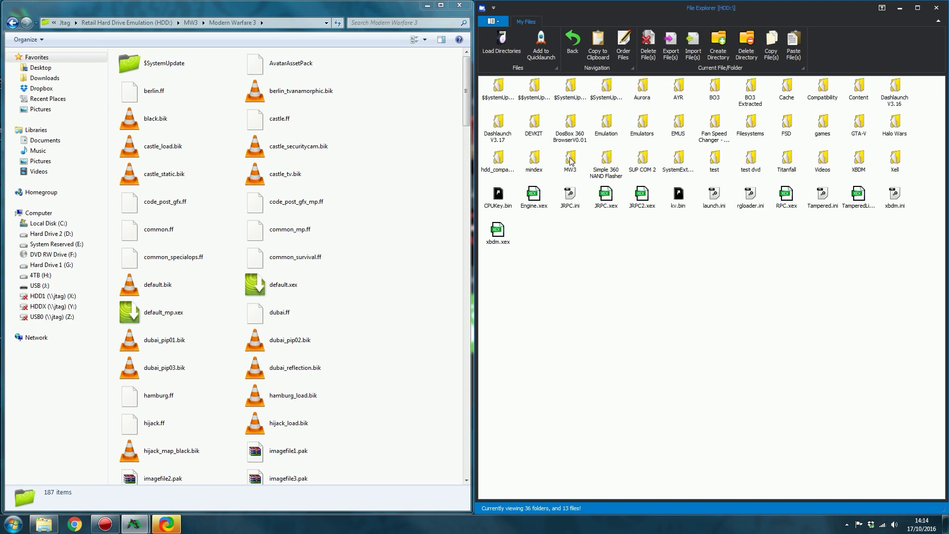
pyautogui.doubleClick(571, 161)
pyautogui.doubleClick(503, 93)
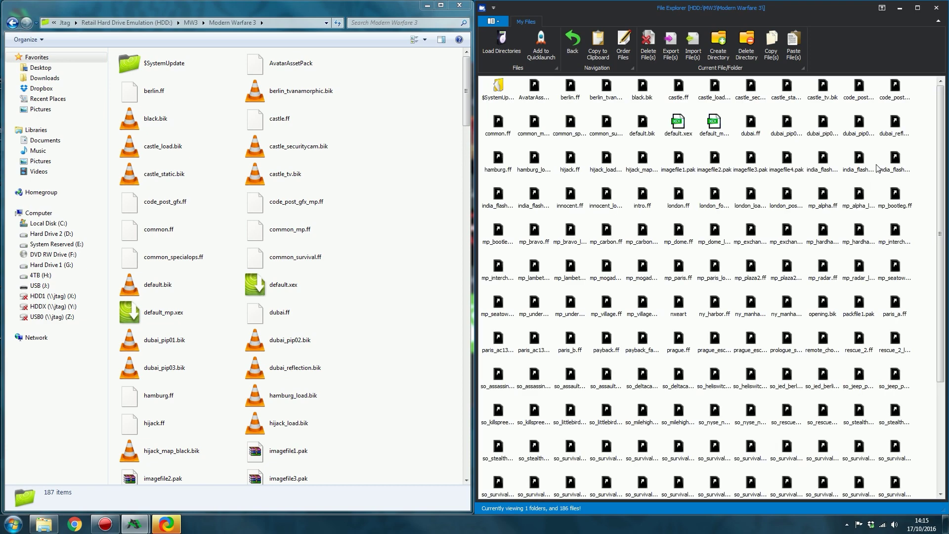
pyautogui.moveTo(940, 155); pyautogui.dragTo(364, 275)
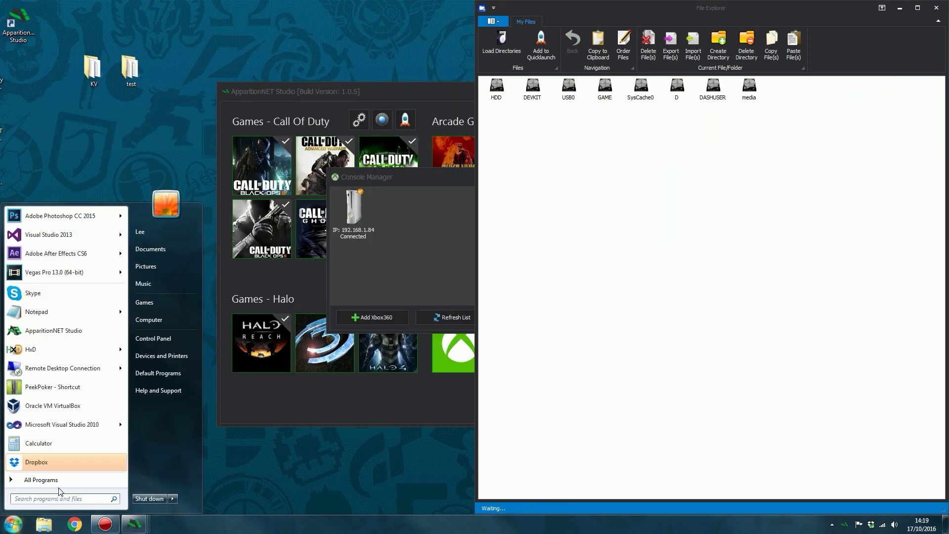
# Step: Launch Xbox 360 Neighborhood from the Microsoft Xbox 360 SDK programs and set the Jtag console as the default Xbox 360
pyautogui.click(58, 480)
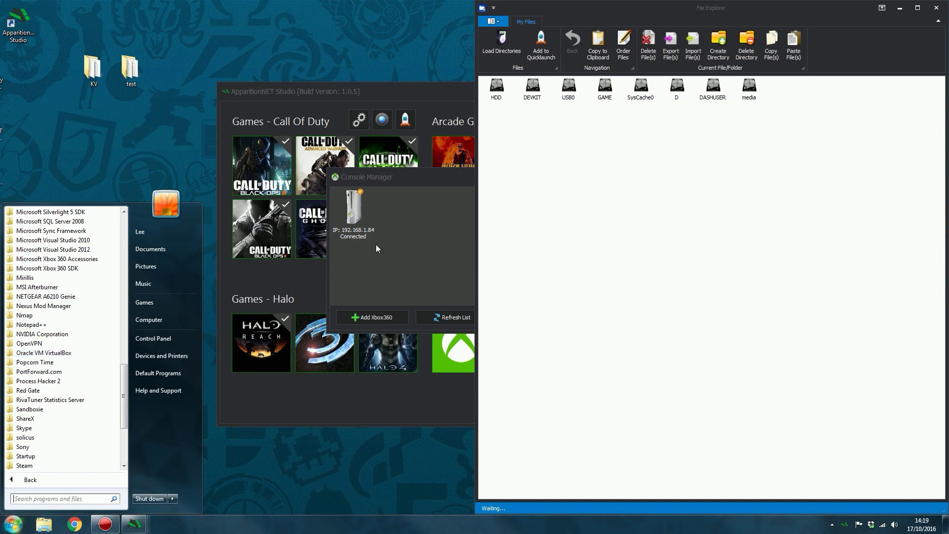
pyautogui.click(75, 268)
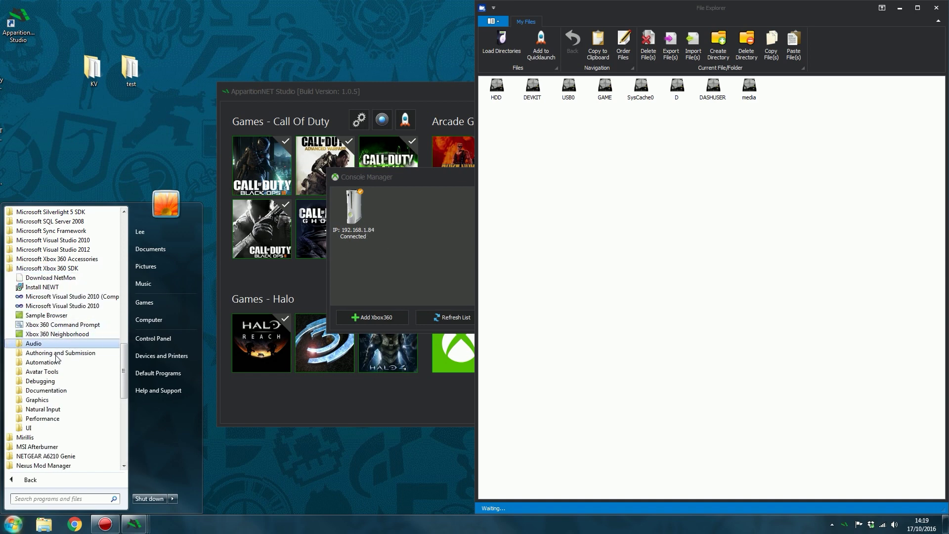
pyautogui.click(74, 335)
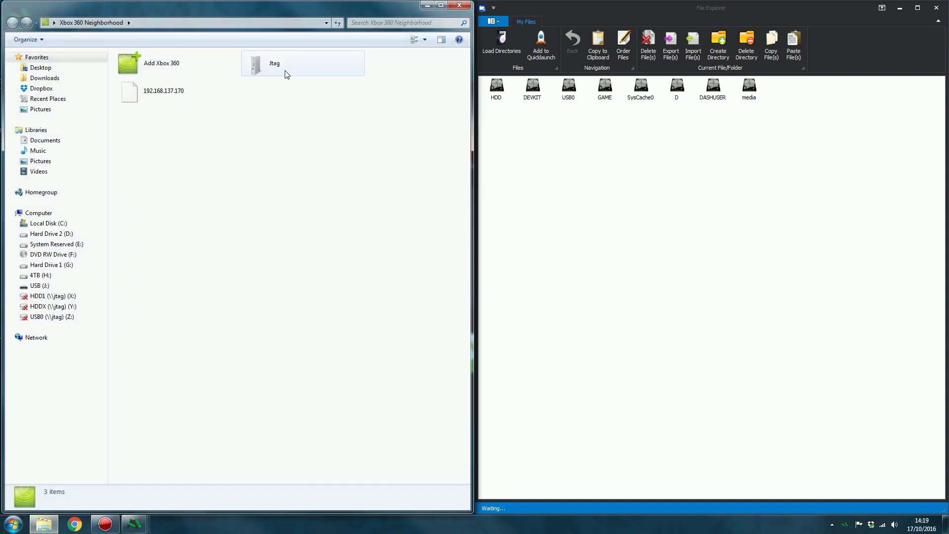
pyautogui.rightClick(259, 67)
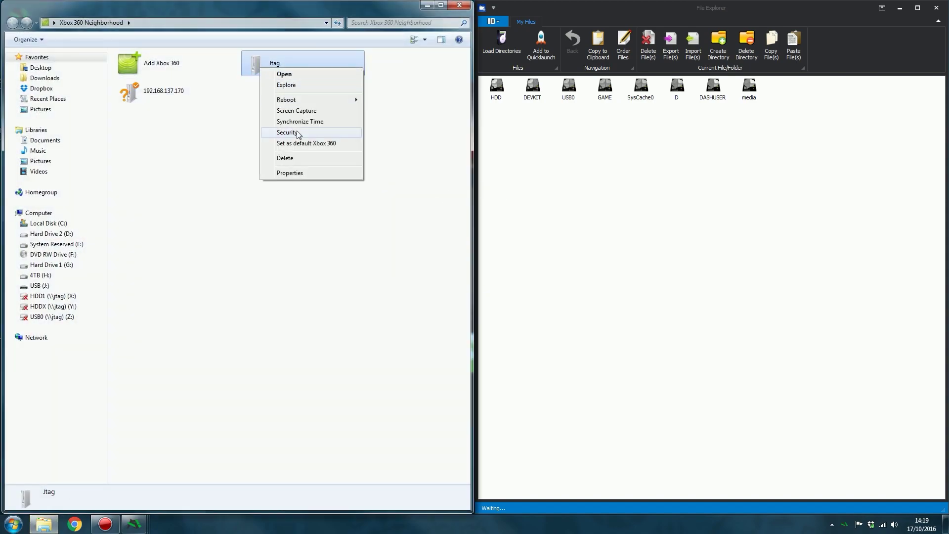
pyautogui.click(306, 143)
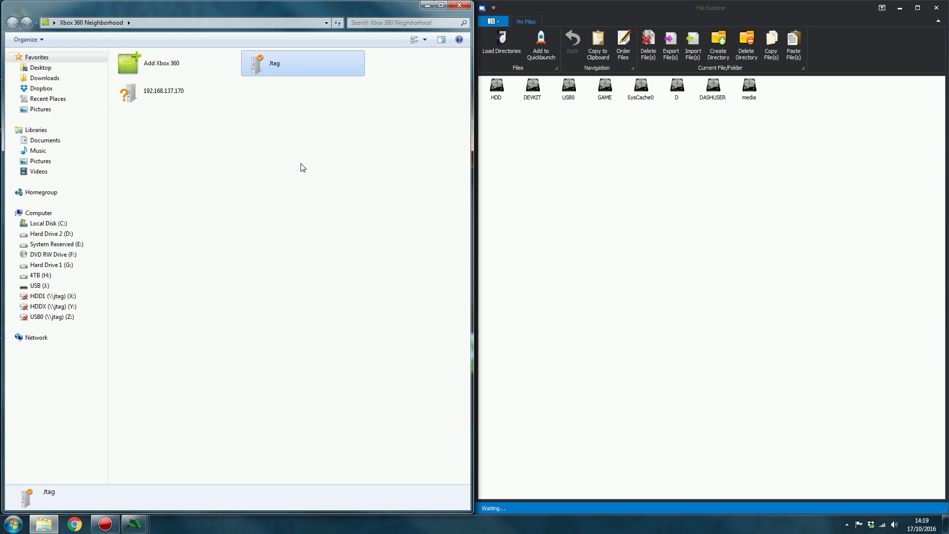
# Step: Open Jtag's Retail Hard Drive Emulation (HDD:) > MW3 > Modern Warfare 3 in Xbox 360 Neighborhood and look through its files down to the end
pyautogui.press('Return')
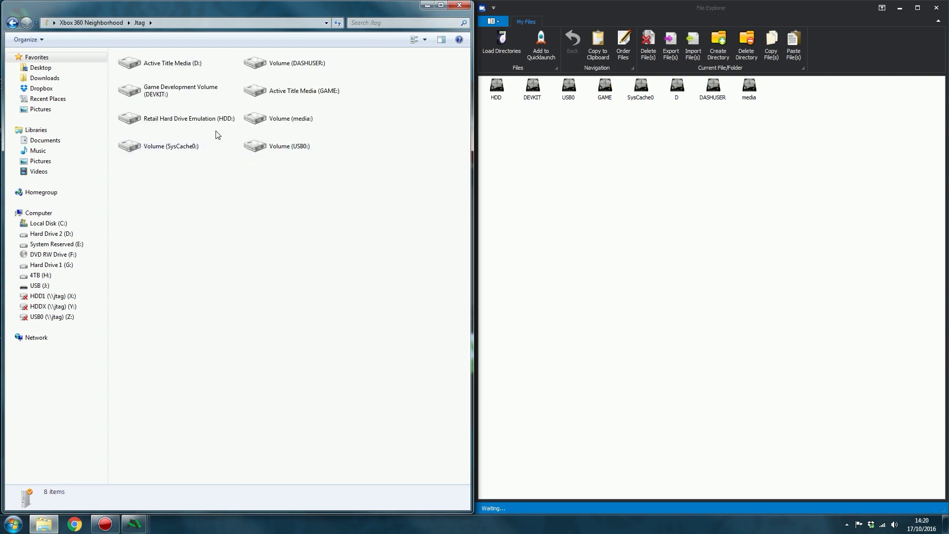
pyautogui.click(159, 120)
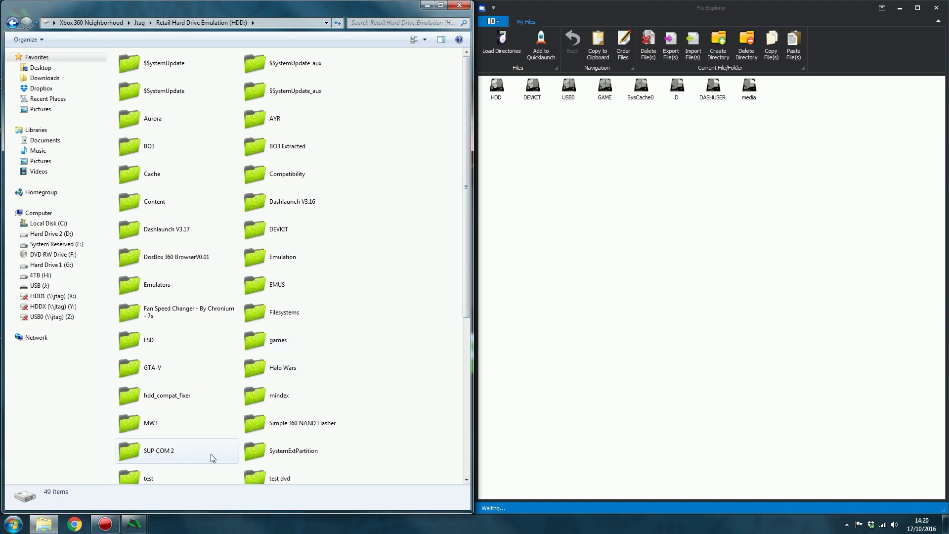
pyautogui.click(177, 422)
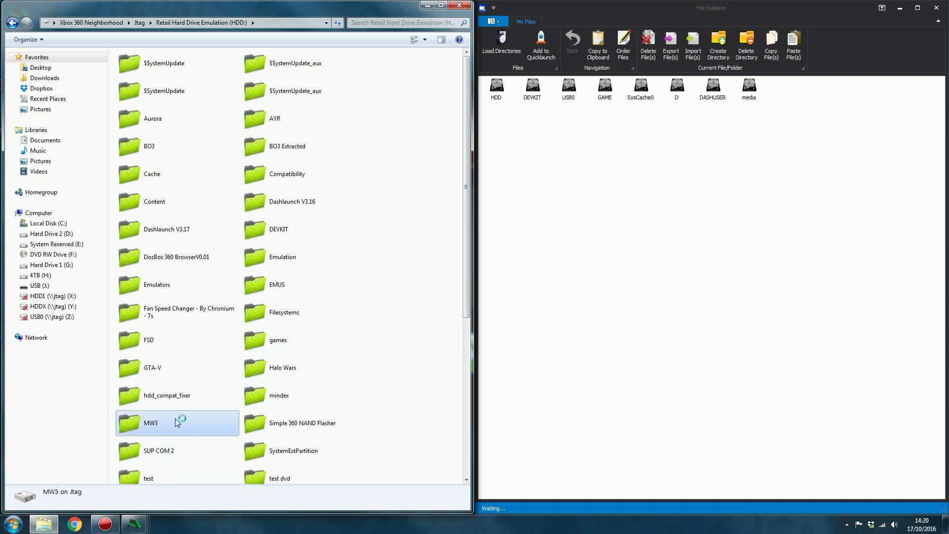
pyautogui.doubleClick(176, 420)
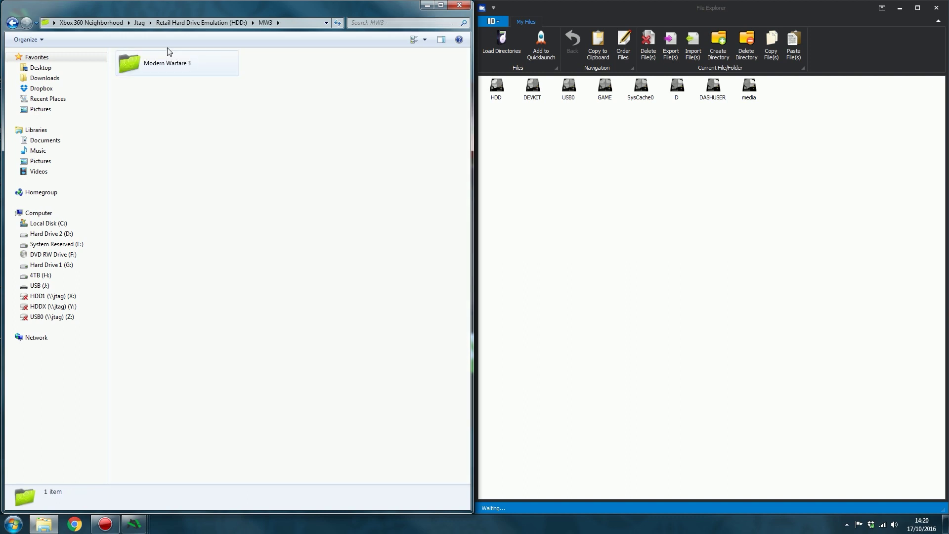
pyautogui.click(168, 60)
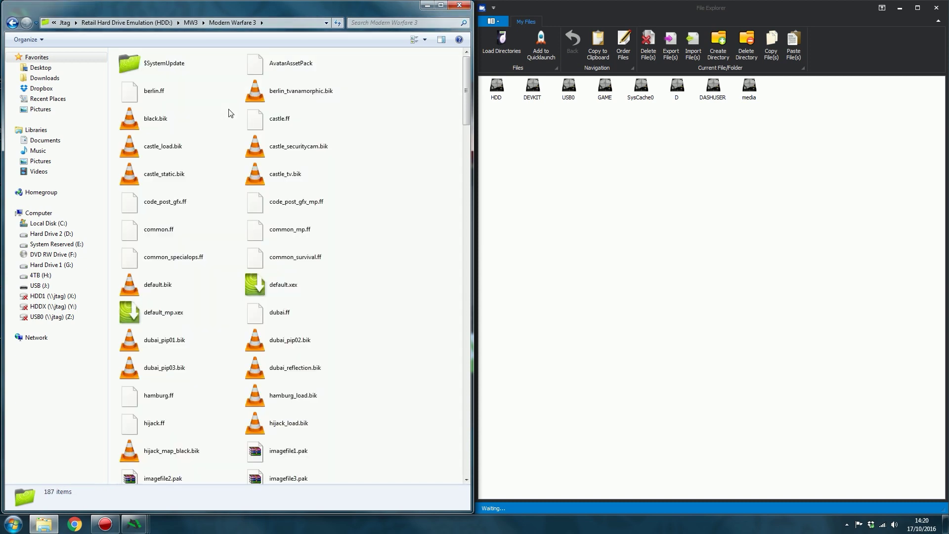
pyautogui.click(350, 296)
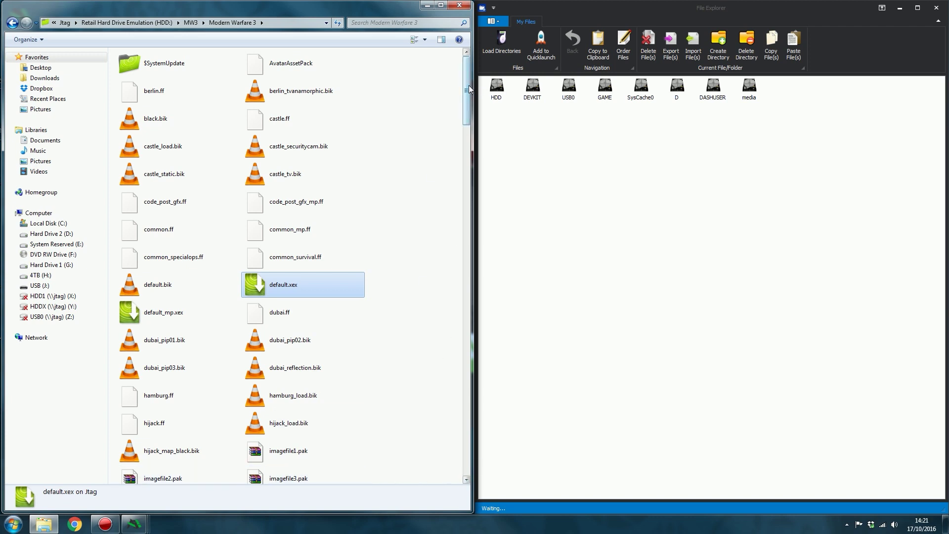
pyautogui.moveTo(467, 76); pyautogui.dragTo(451, 443)
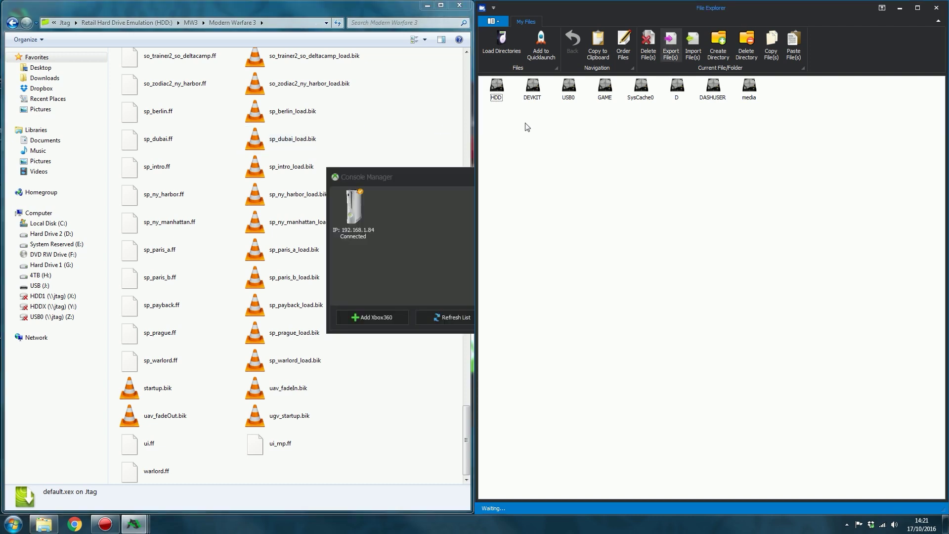
# Step: Switch to ApparitionNET's File Explorer, open HDD > MW3 > Modern Warfare 3 and look through its files
pyautogui.click(497, 91)
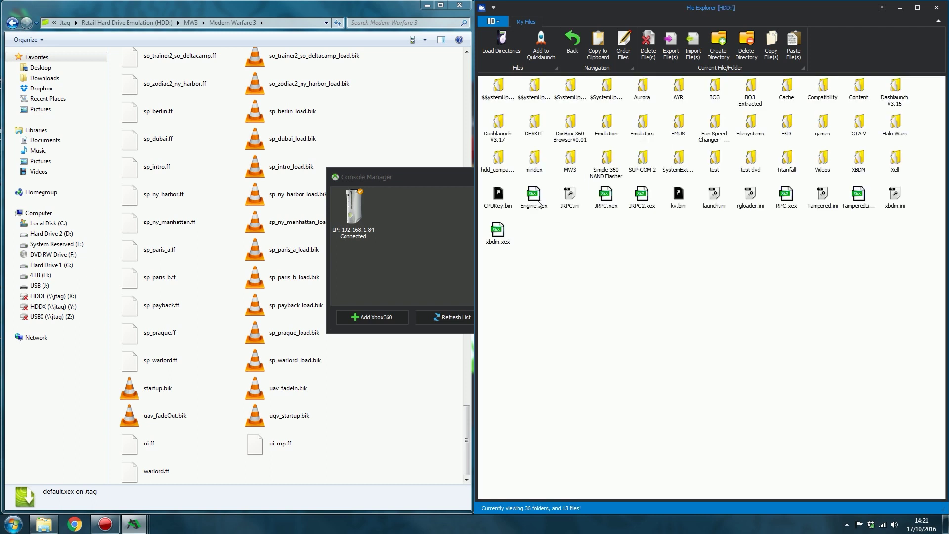
pyautogui.doubleClick(578, 163)
pyautogui.doubleClick(502, 97)
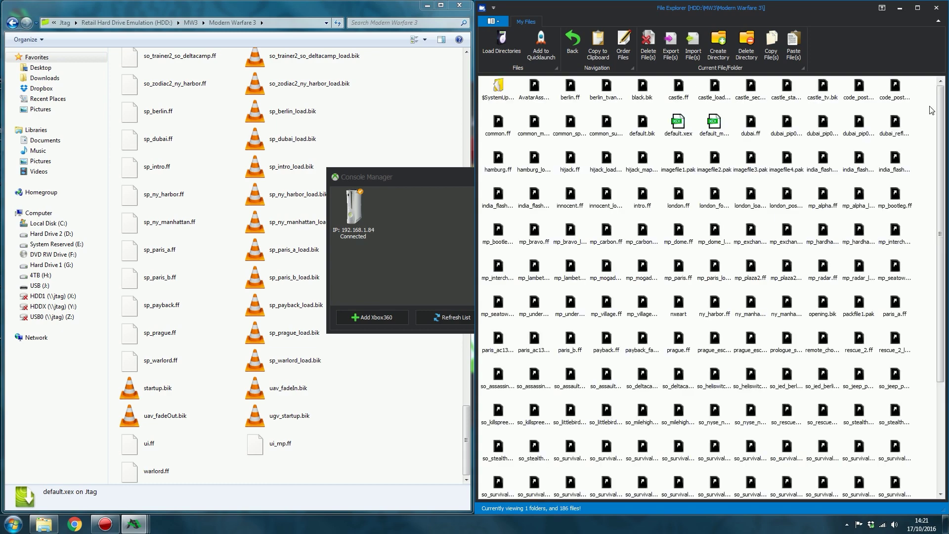
pyautogui.scroll(-2, 940, 106)
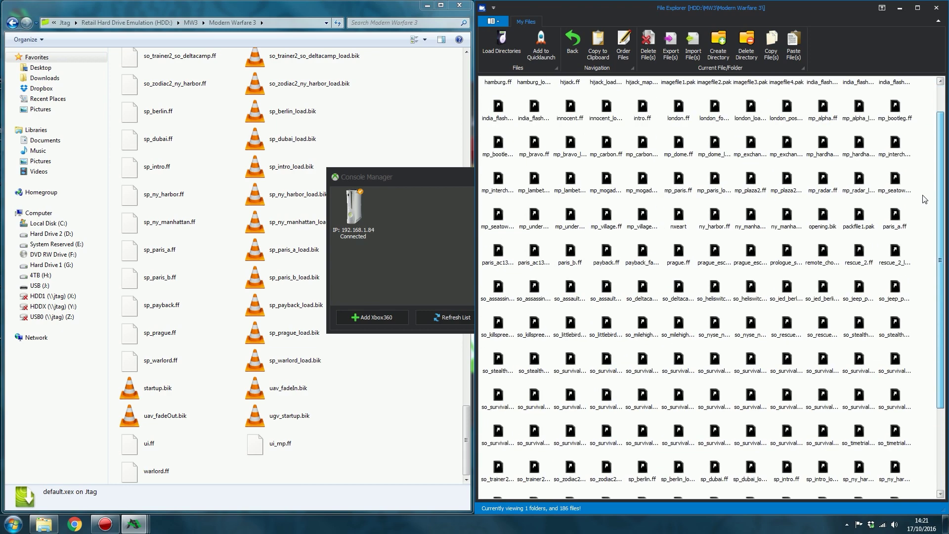
pyautogui.scroll(2, 919, 84)
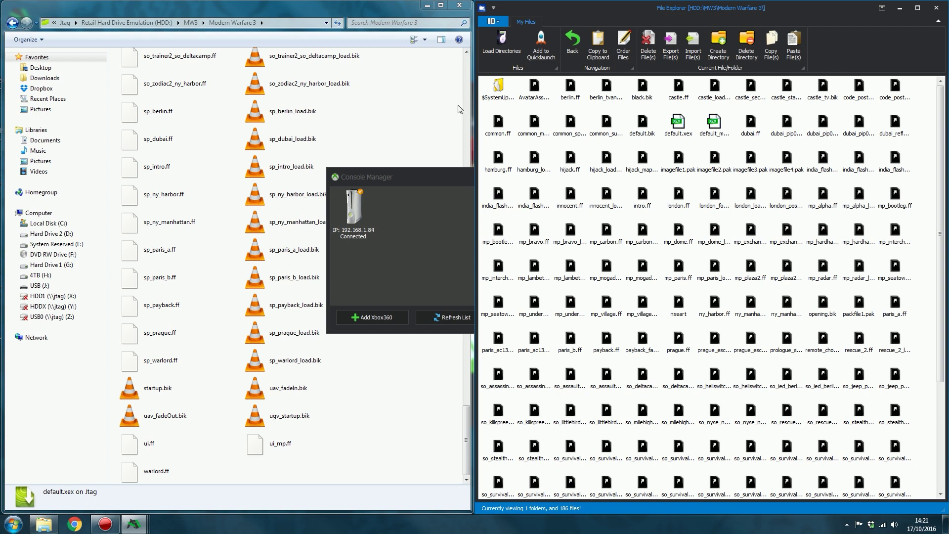
# Step: Compare the Modern Warfare 3 folder views by focusing Xbox 360 Neighborhood, returning to File Explorer and reviewing its list again
pyautogui.click(396, 11)
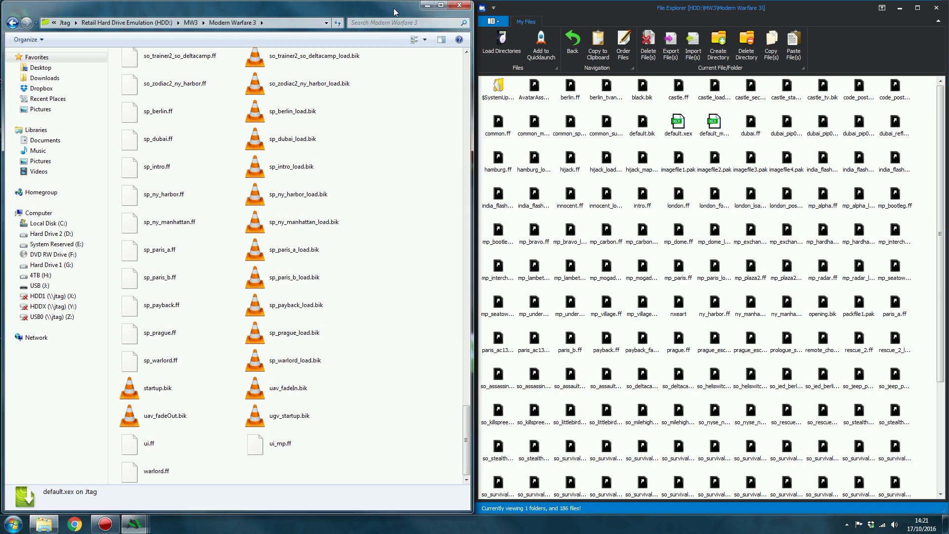
pyautogui.click(719, 16)
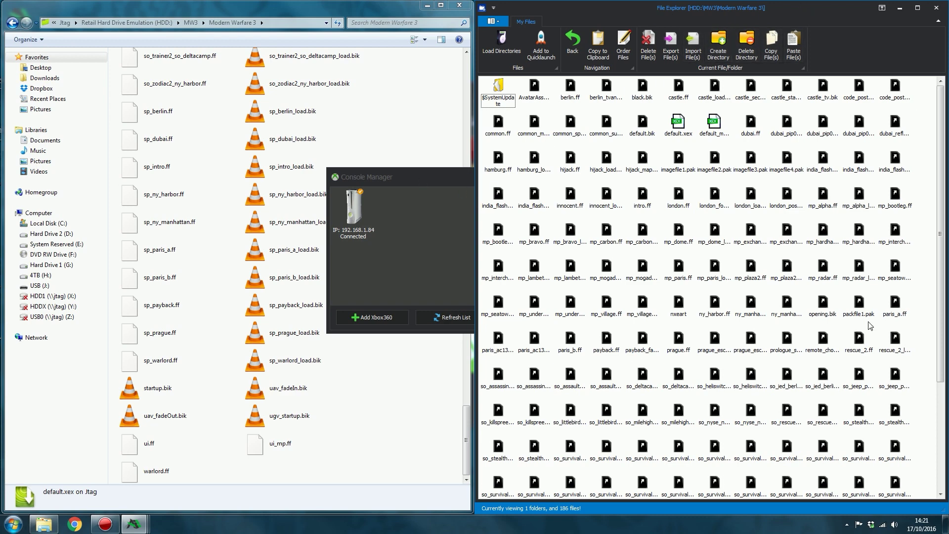
pyautogui.scroll(-3, 866, 310)
pyautogui.scroll(3, 866, 309)
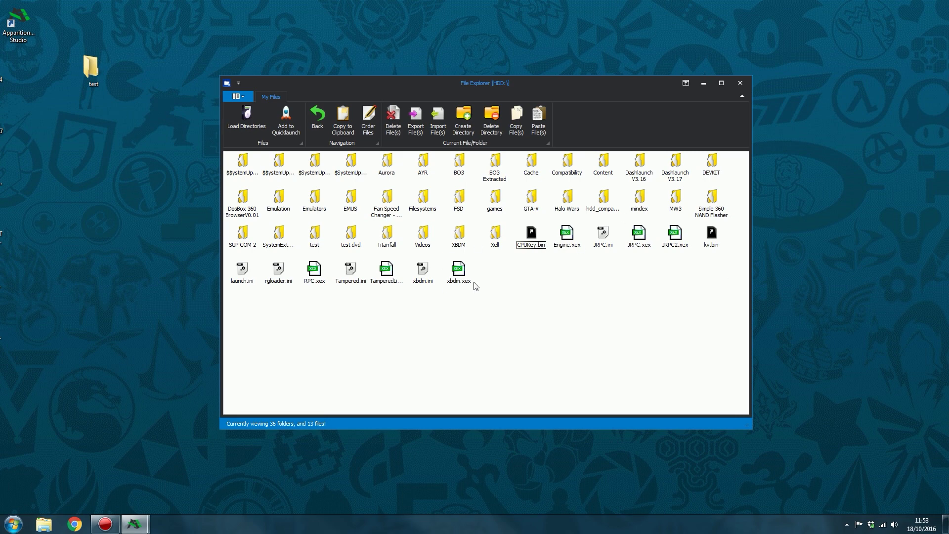
# Step: Show the file actions available for CPUKey.bin in the HDD root, including Rename
pyautogui.rightClick(529, 237)
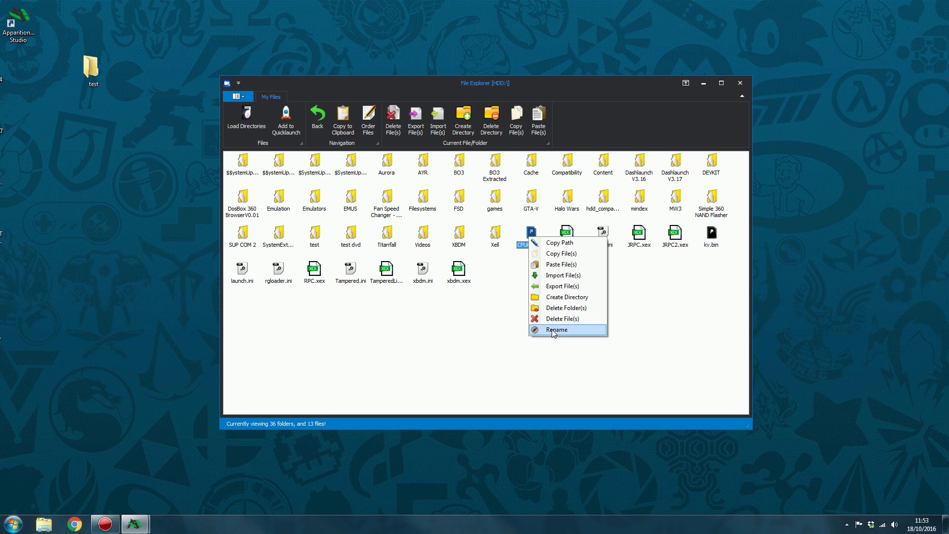
pyautogui.click(533, 329)
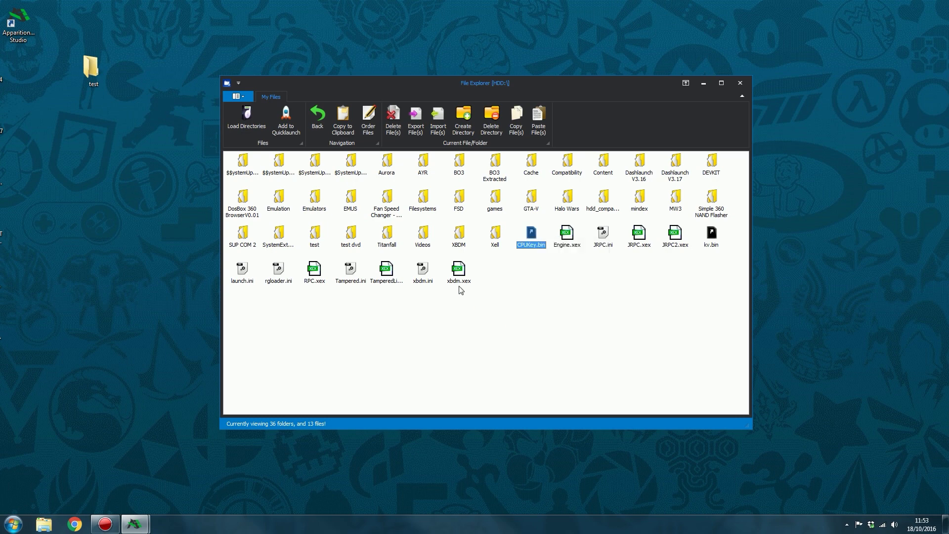
# Step: Sort the HDD root's contents in ascending order, switch to descending order, and return to ascending order
pyautogui.click(368, 120)
pyautogui.click(402, 119)
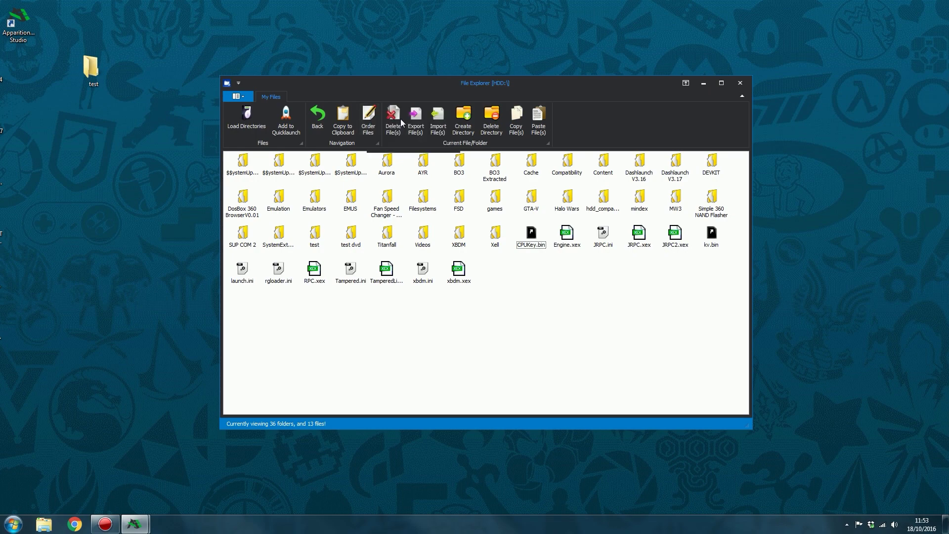
pyautogui.click(378, 115)
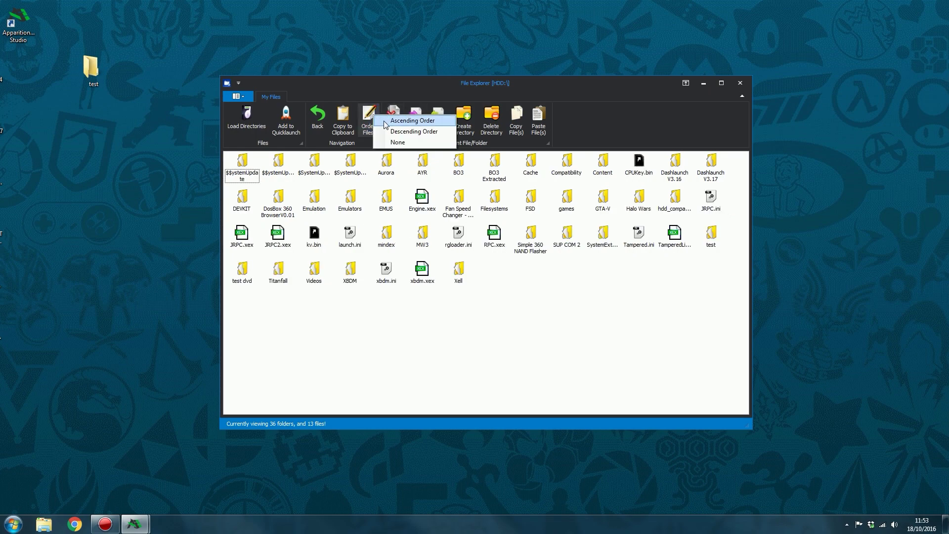
pyautogui.click(398, 131)
pyautogui.click(369, 120)
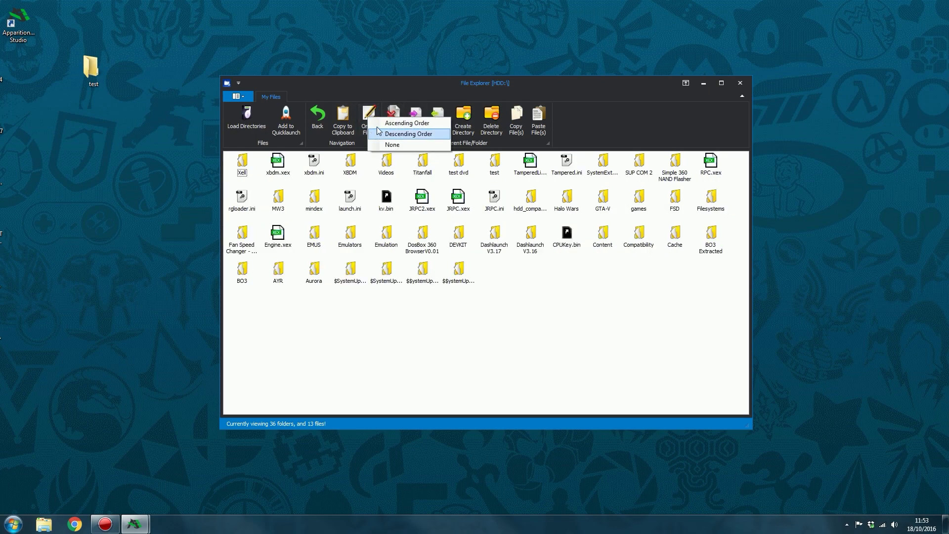
pyautogui.click(401, 122)
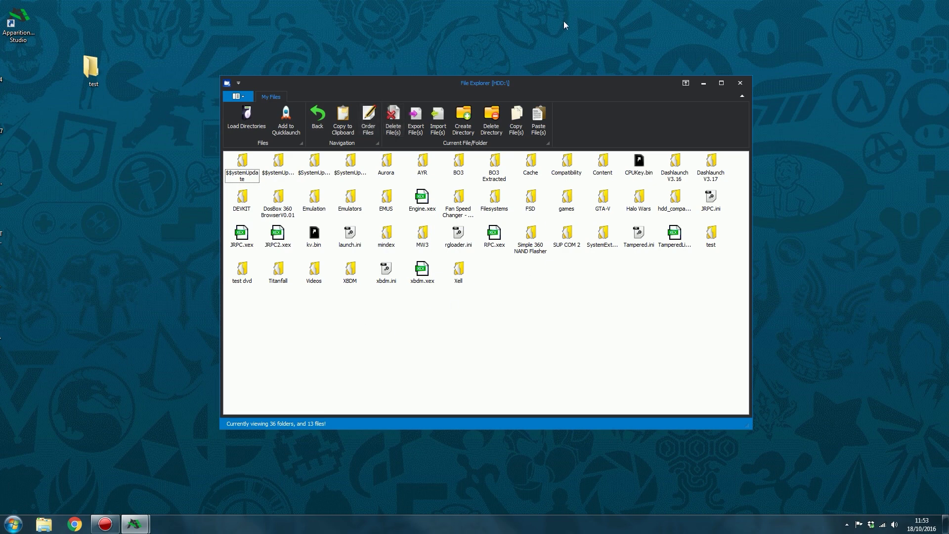
pyautogui.moveTo(528, 86)
pyautogui.mouseDown()
pyautogui.moveTo(542, 150)
pyautogui.moveTo(536, 84)
pyautogui.mouseUp()
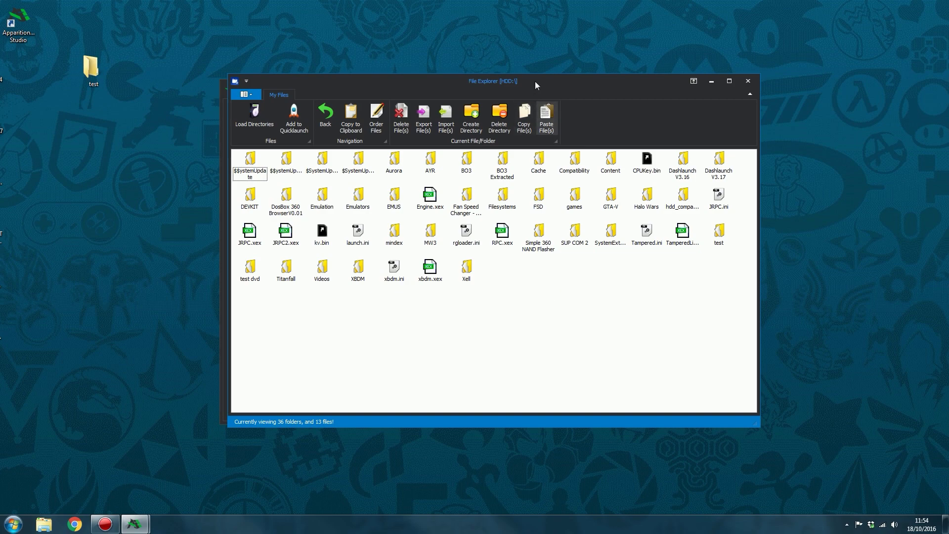
pyautogui.moveTo(535, 81); pyautogui.dragTo(530, 82)
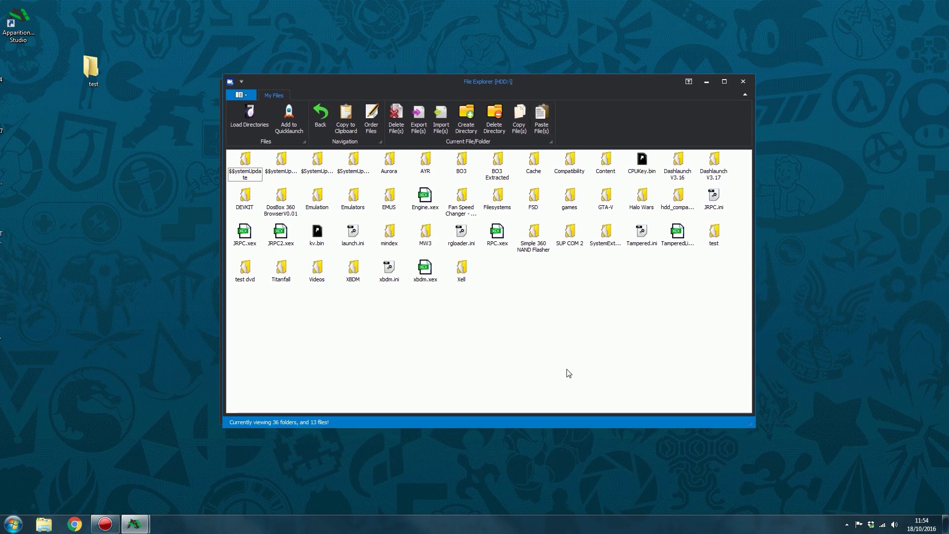